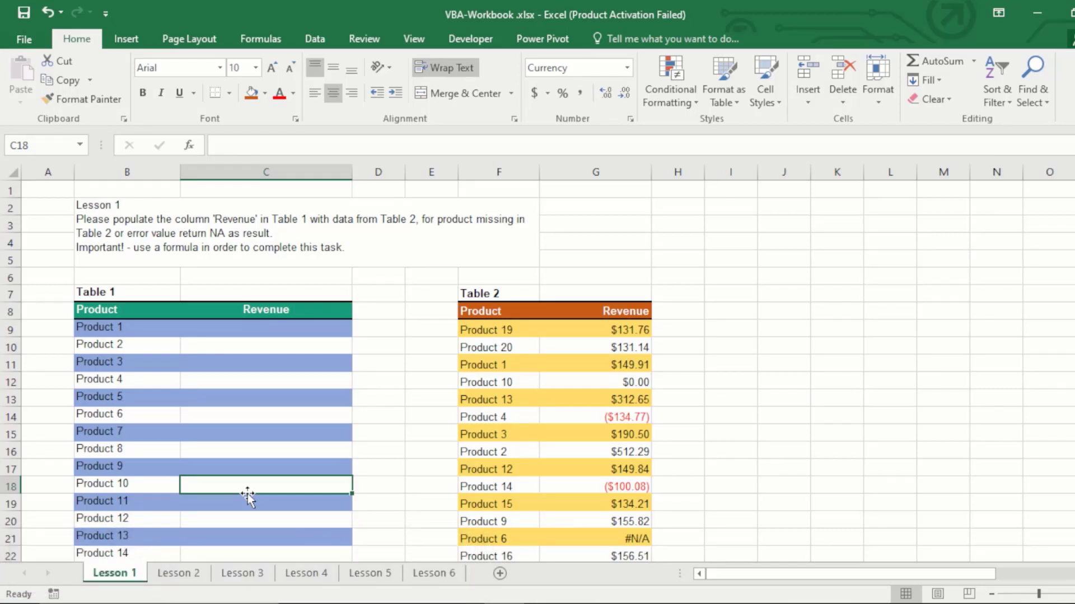
pyautogui.click(282, 324)
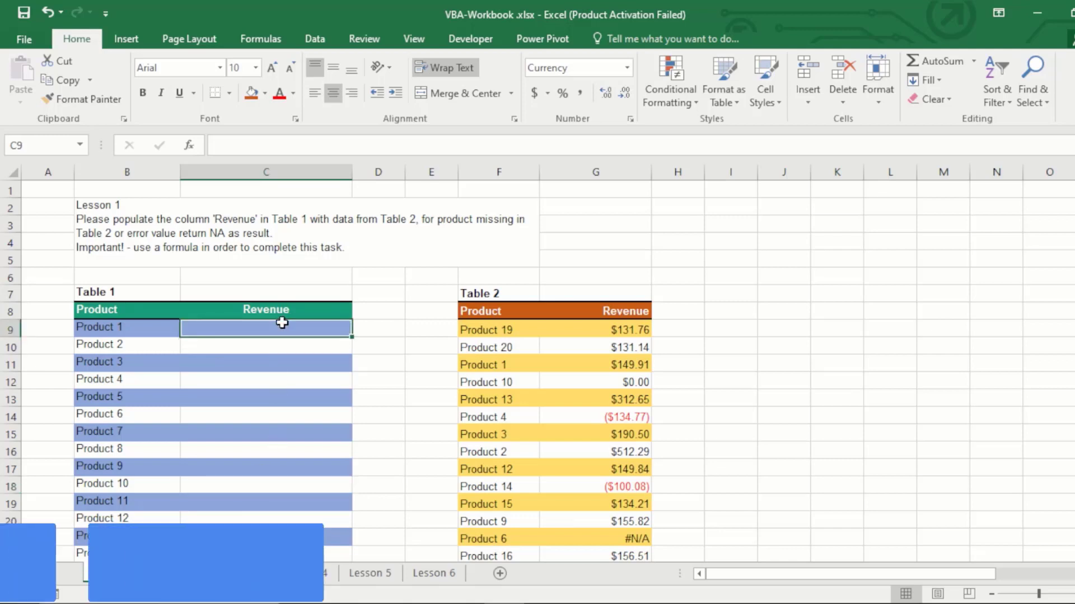
pyautogui.click(236, 357)
pyautogui.click(257, 309)
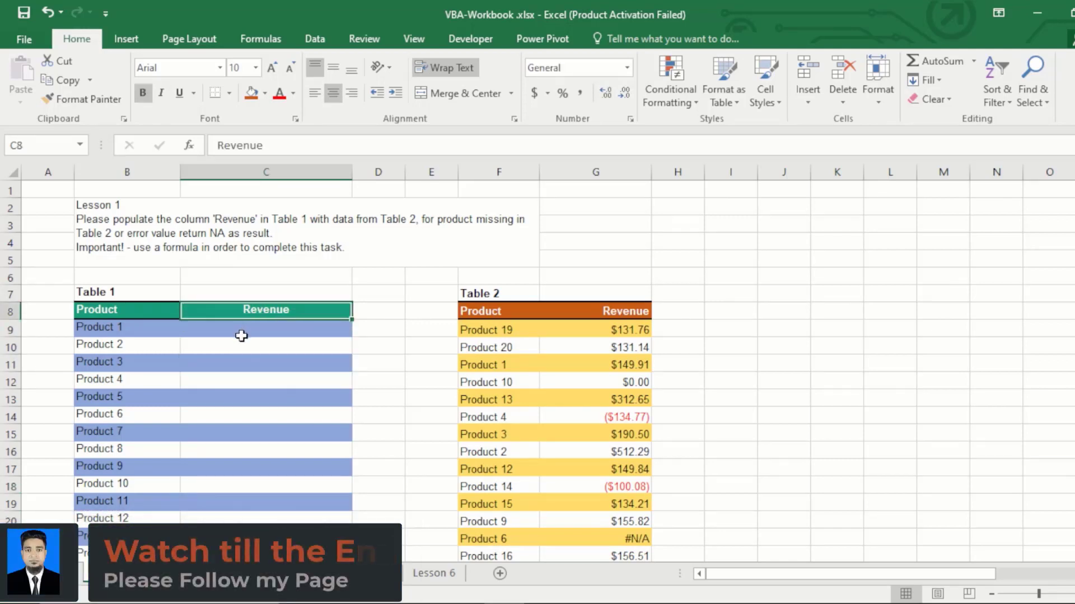
pyautogui.click(241, 335)
pyautogui.click(220, 379)
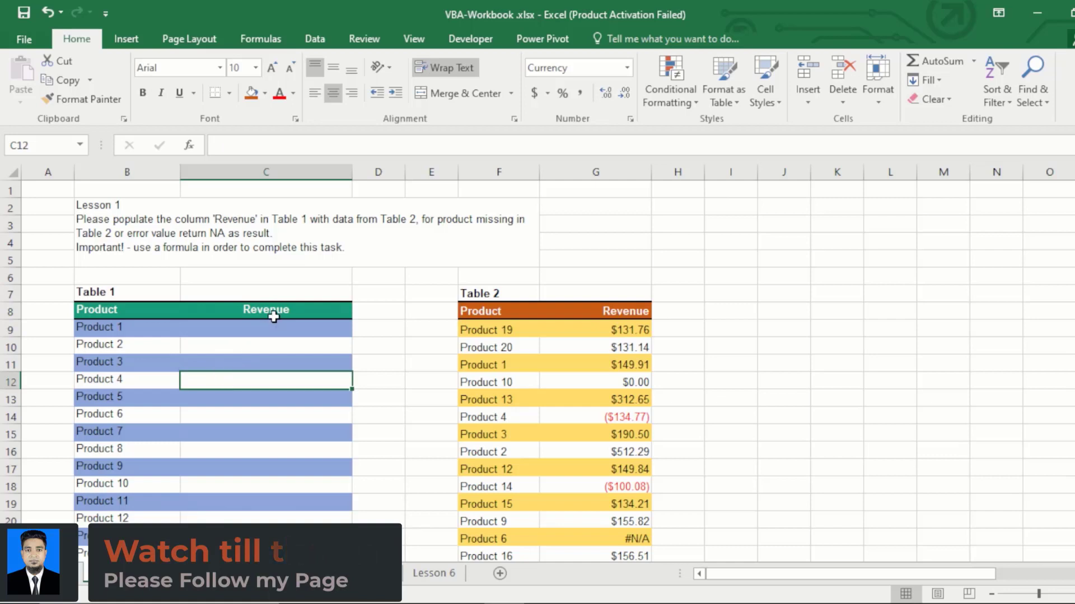
pyautogui.click(265, 332)
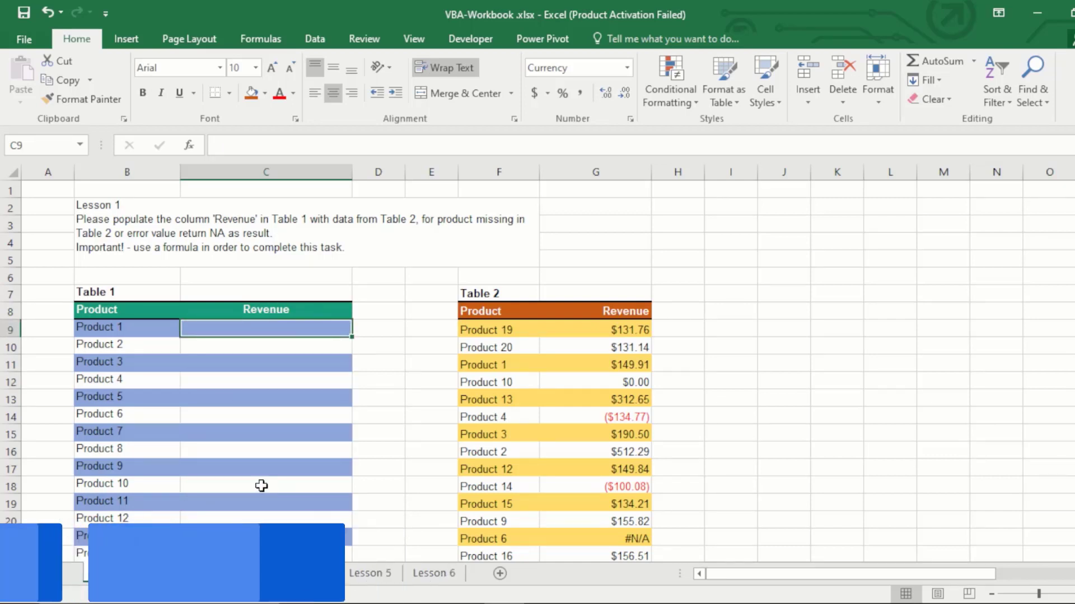
# Look through the Lesson 2 to Lesson 6 worksheets to review their exercises.
pyautogui.click(176, 574)
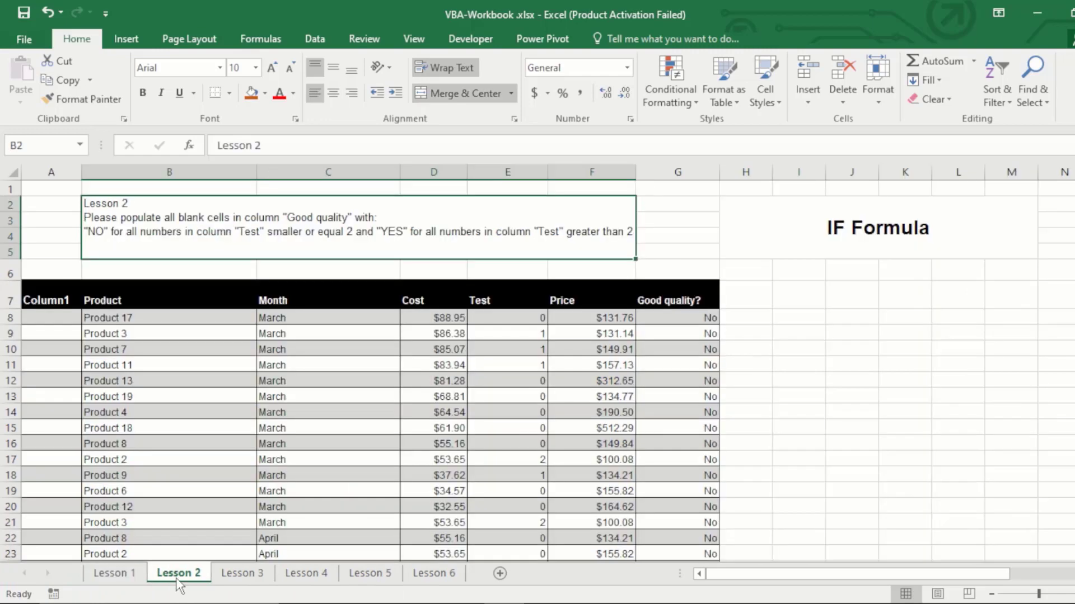
pyautogui.click(242, 574)
pyautogui.click(303, 574)
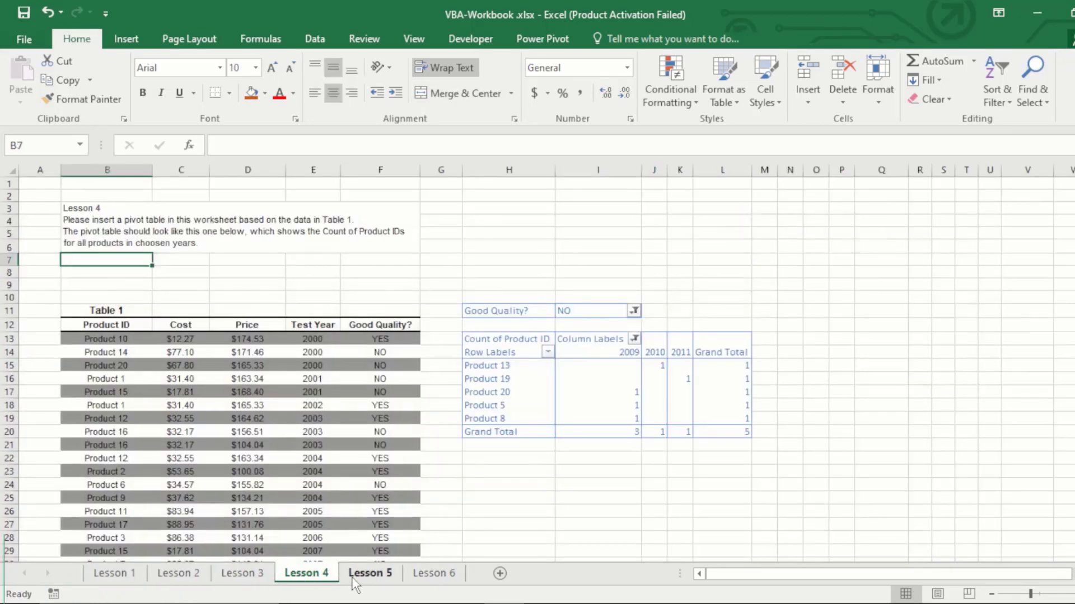
pyautogui.click(368, 574)
pyautogui.click(440, 574)
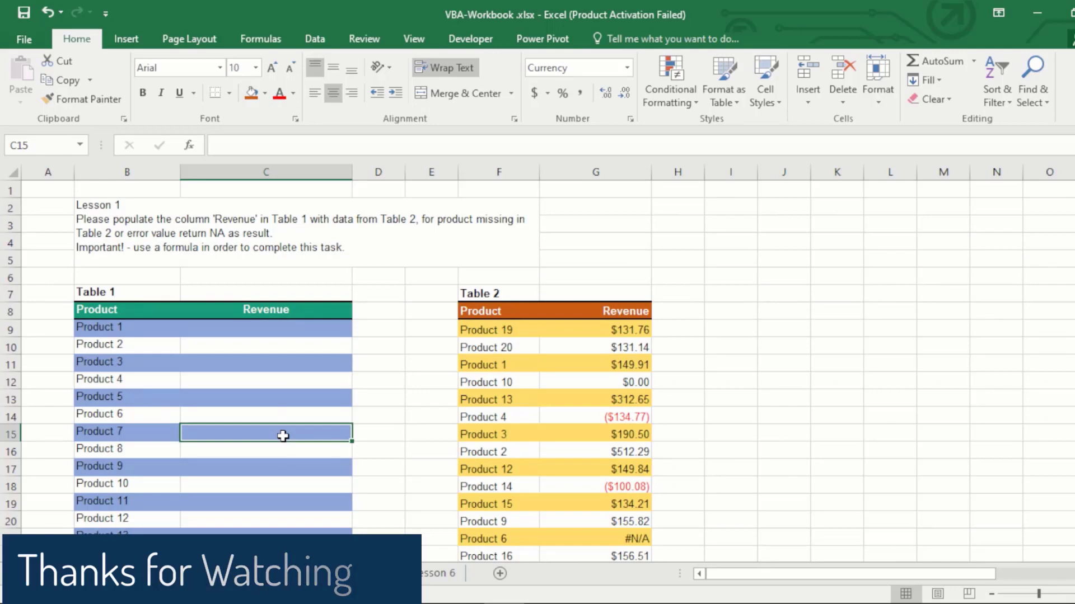
# Examine the Lesson 1 instructions together with the Product and Revenue columns of Table 1 and Table 2.
pyautogui.click(282, 307)
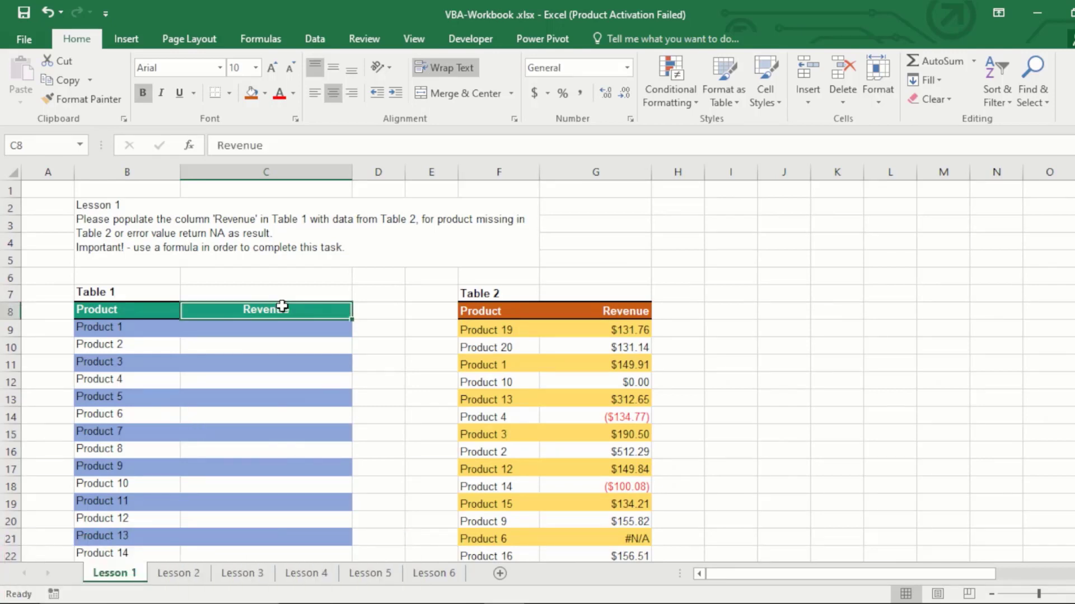
pyautogui.click(203, 242)
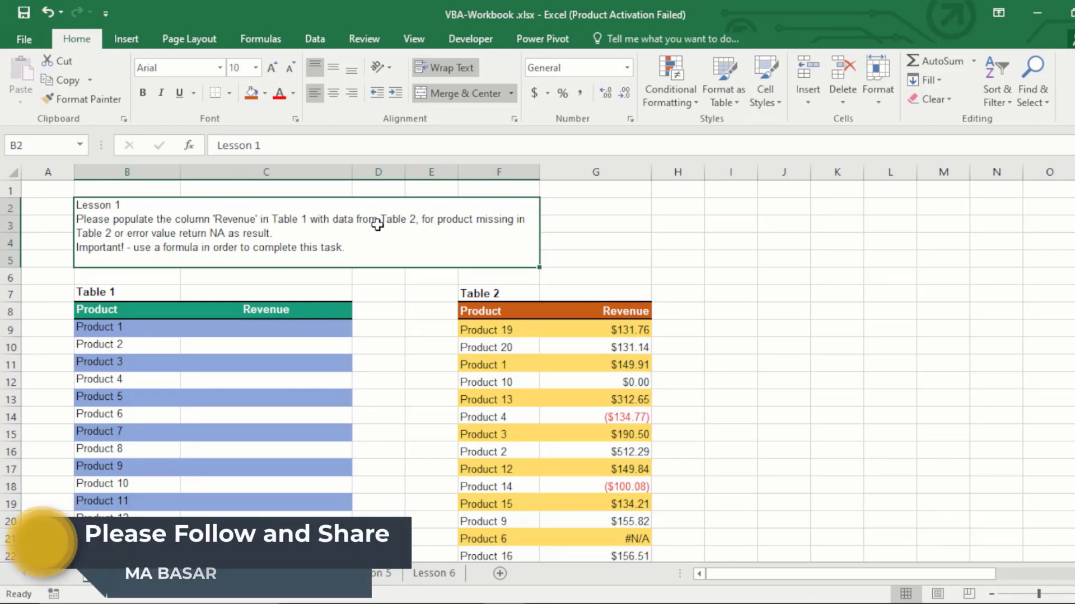
pyautogui.click(501, 310)
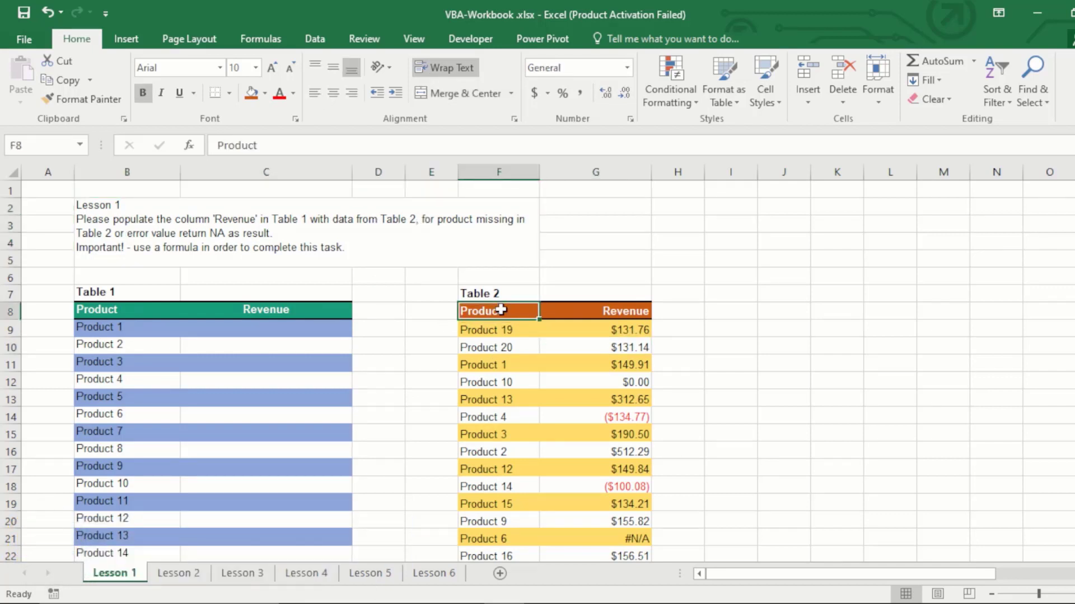
pyautogui.click(292, 333)
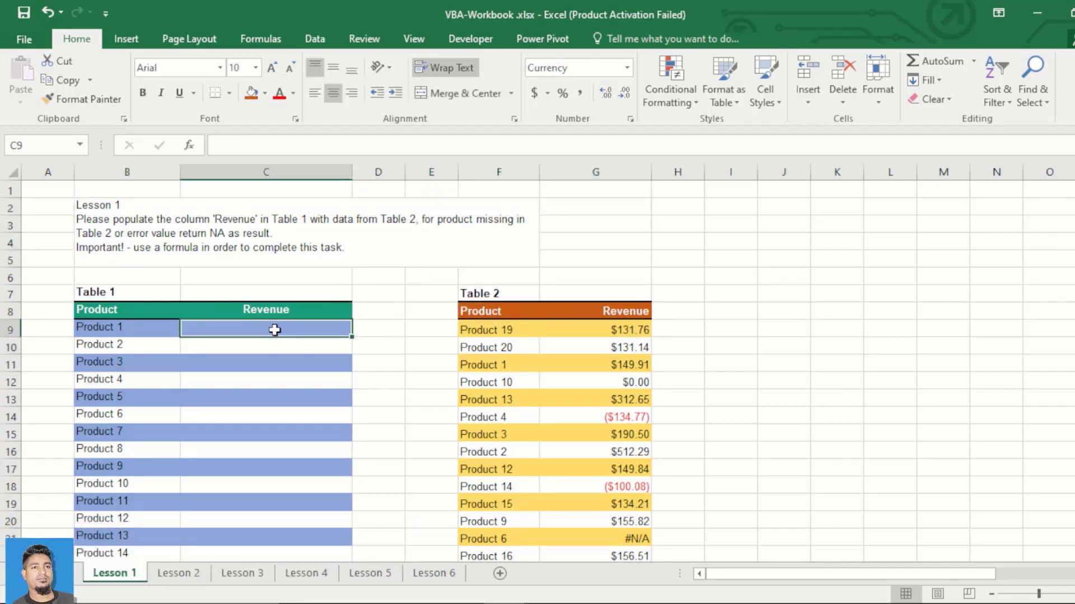
pyautogui.moveTo(282, 331); pyautogui.dragTo(283, 505)
pyautogui.click(102, 328)
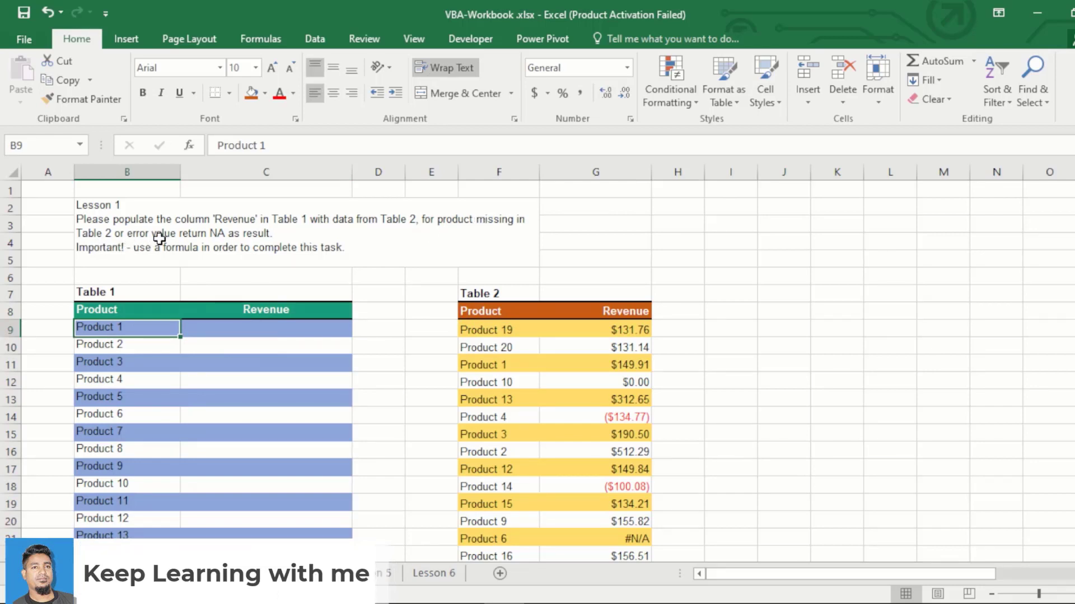
pyautogui.click(274, 240)
pyautogui.click(111, 330)
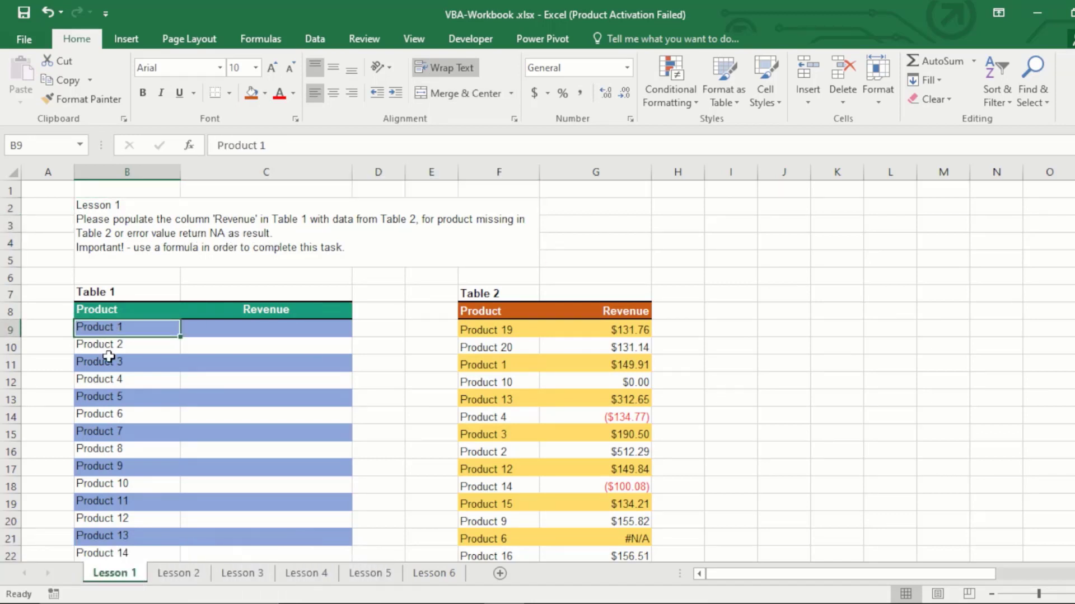
pyautogui.click(108, 356)
pyautogui.click(529, 322)
pyautogui.click(606, 314)
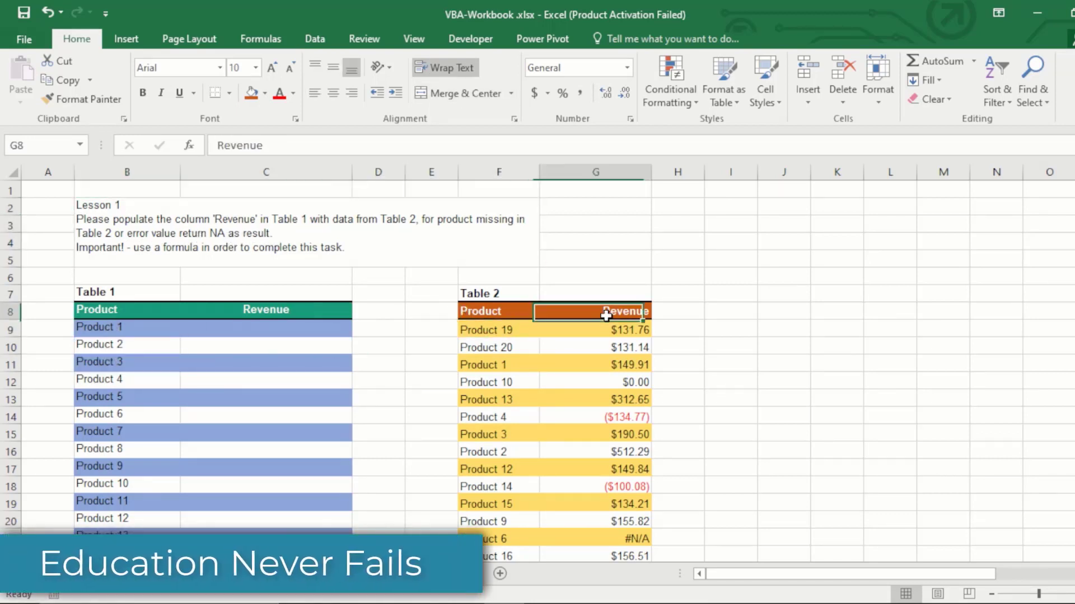
pyautogui.click(298, 326)
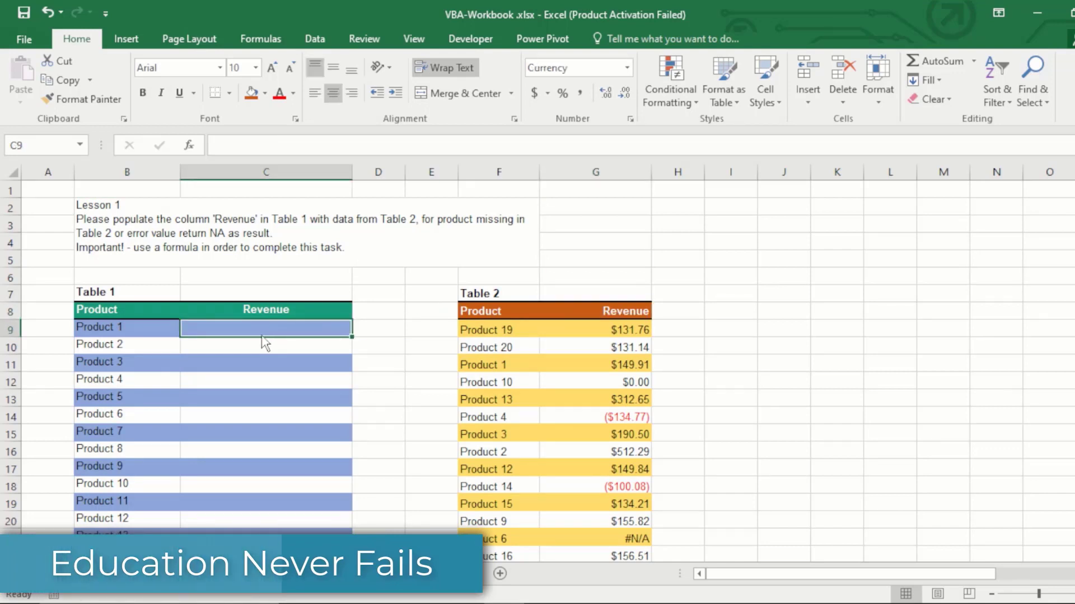
pyautogui.click(267, 413)
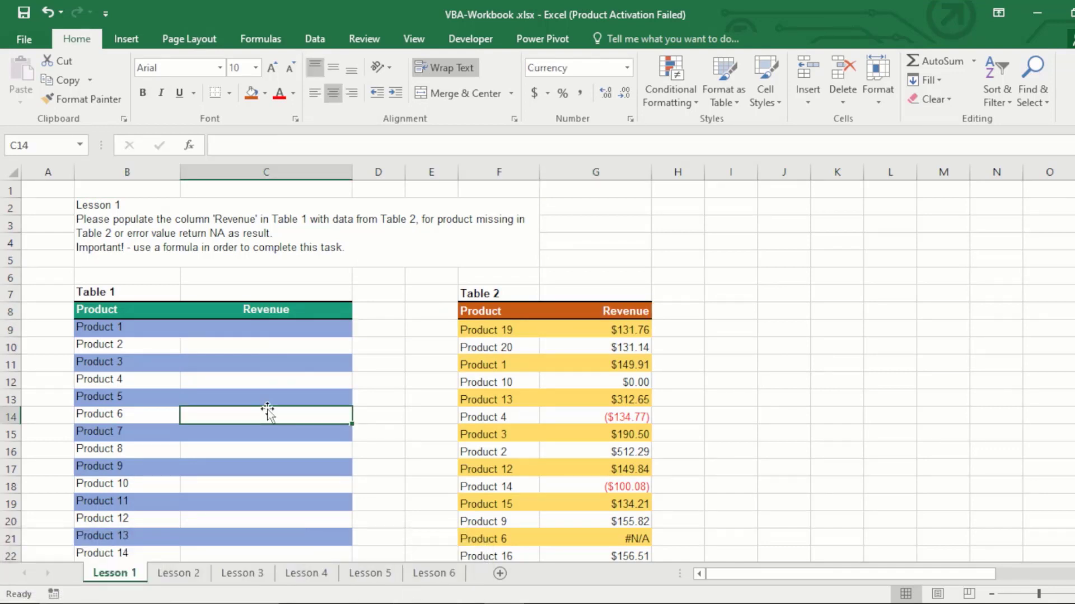
pyautogui.click(238, 237)
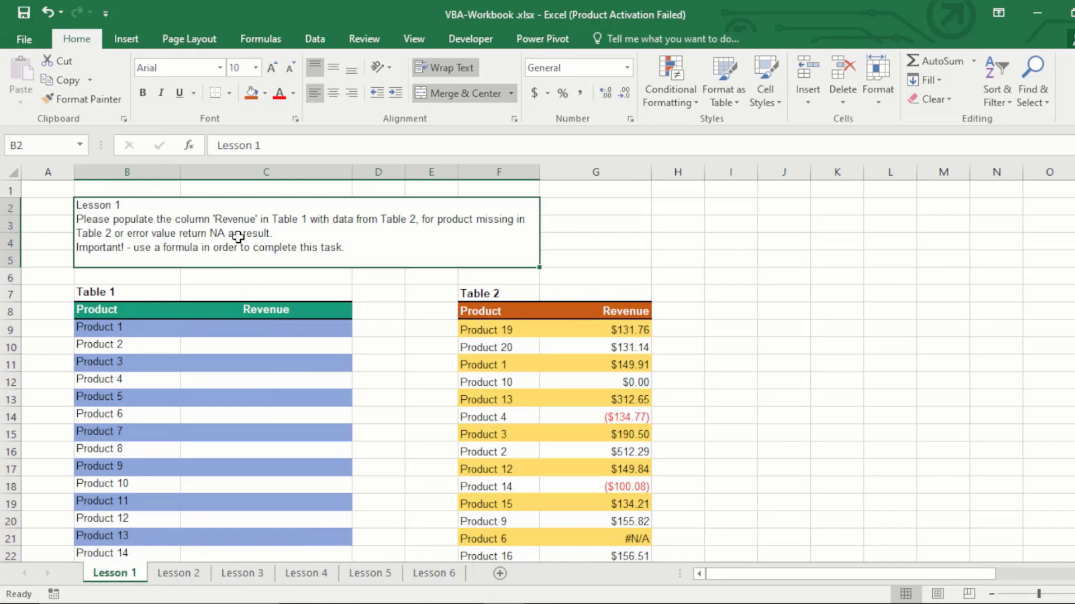
pyautogui.click(227, 335)
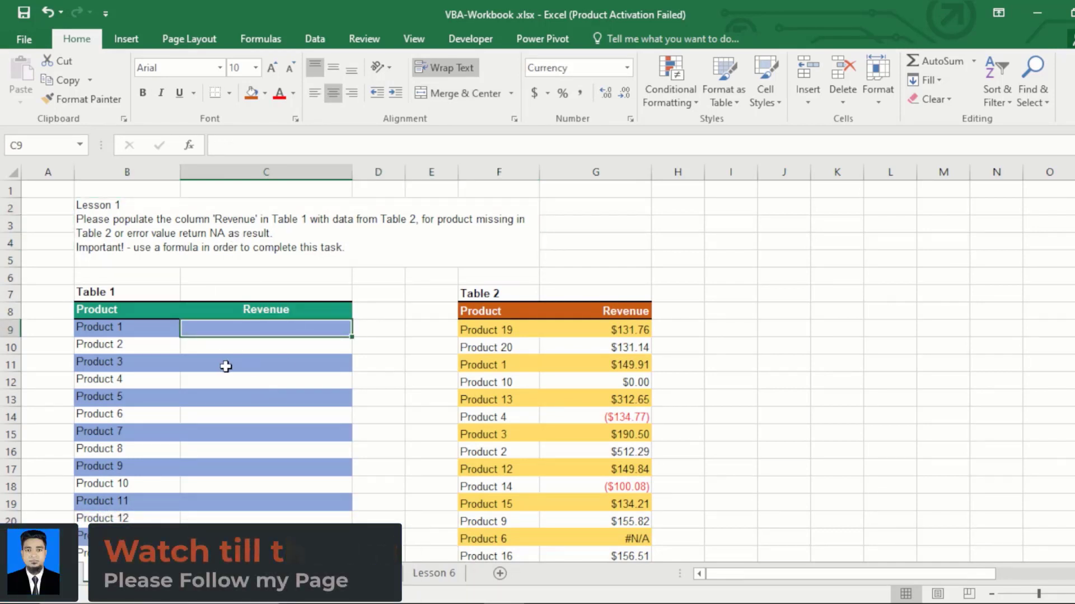
pyautogui.click(226, 366)
pyautogui.click(251, 340)
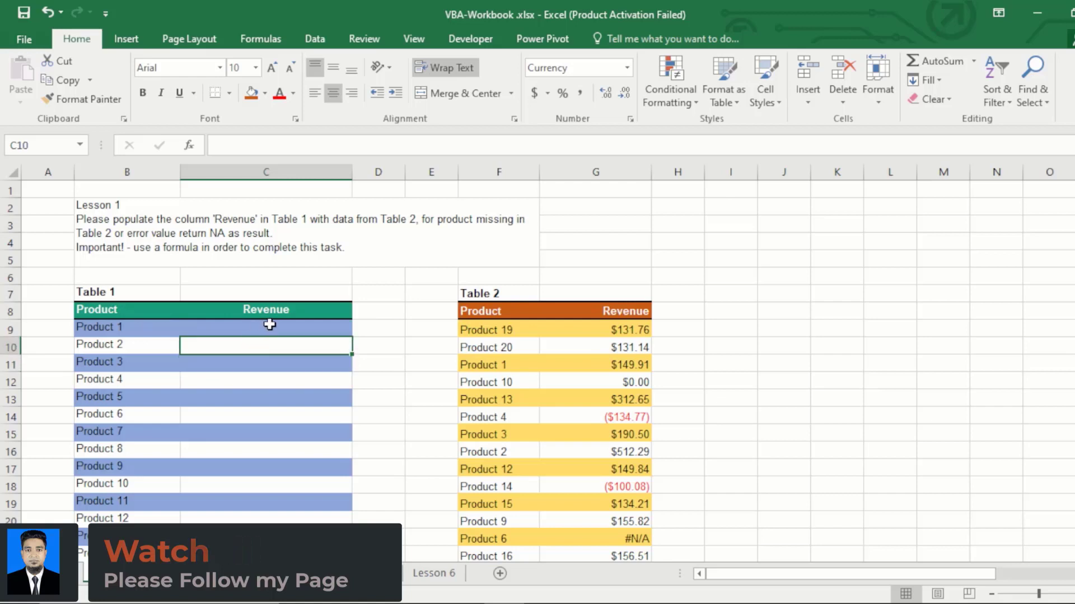
pyautogui.click(270, 326)
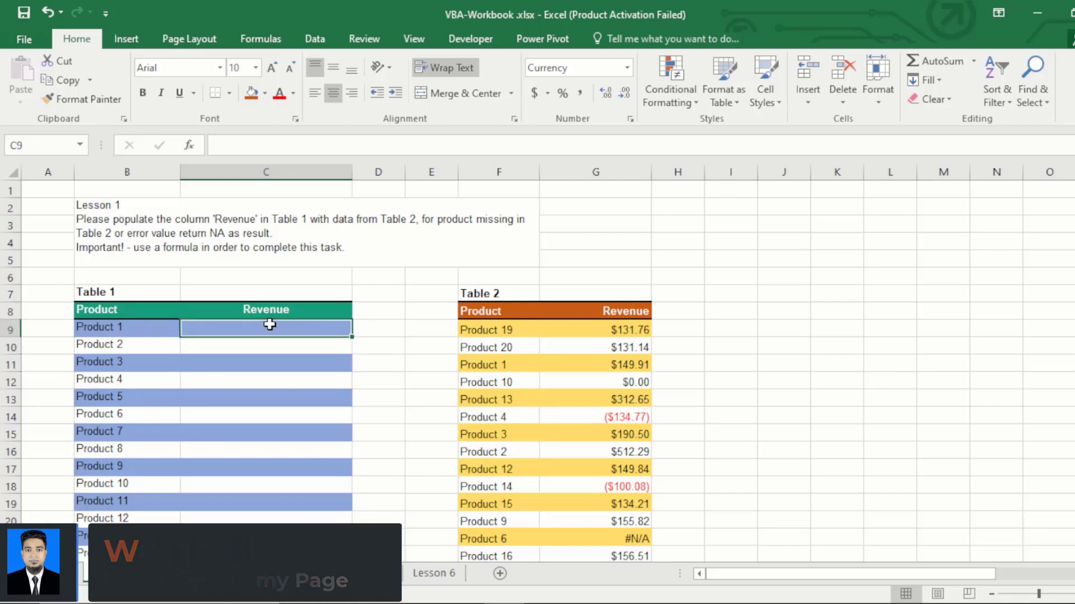
pyautogui.click(128, 235)
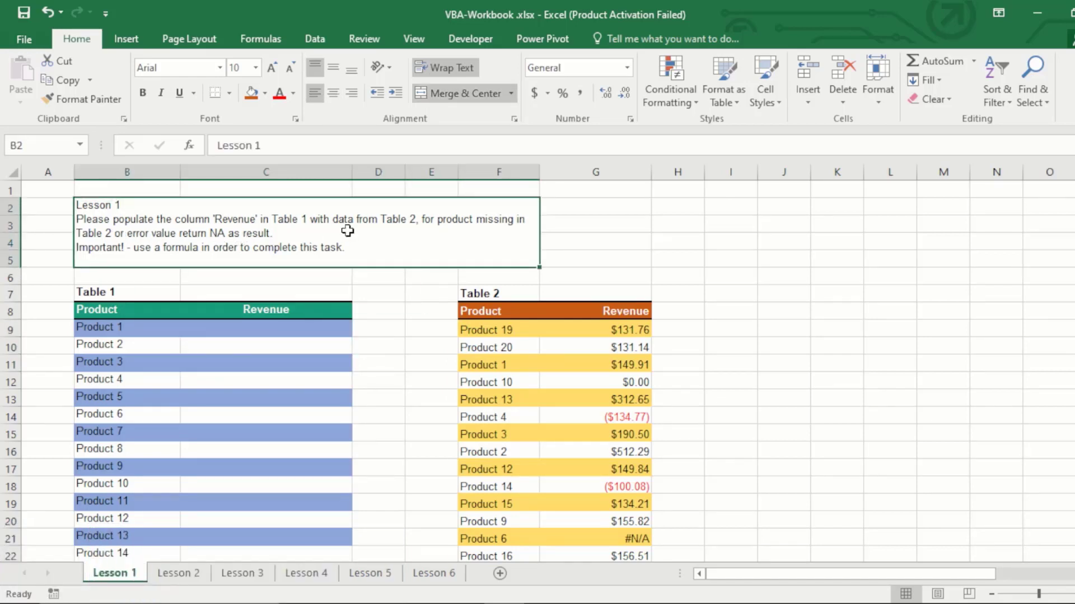
pyautogui.click(270, 329)
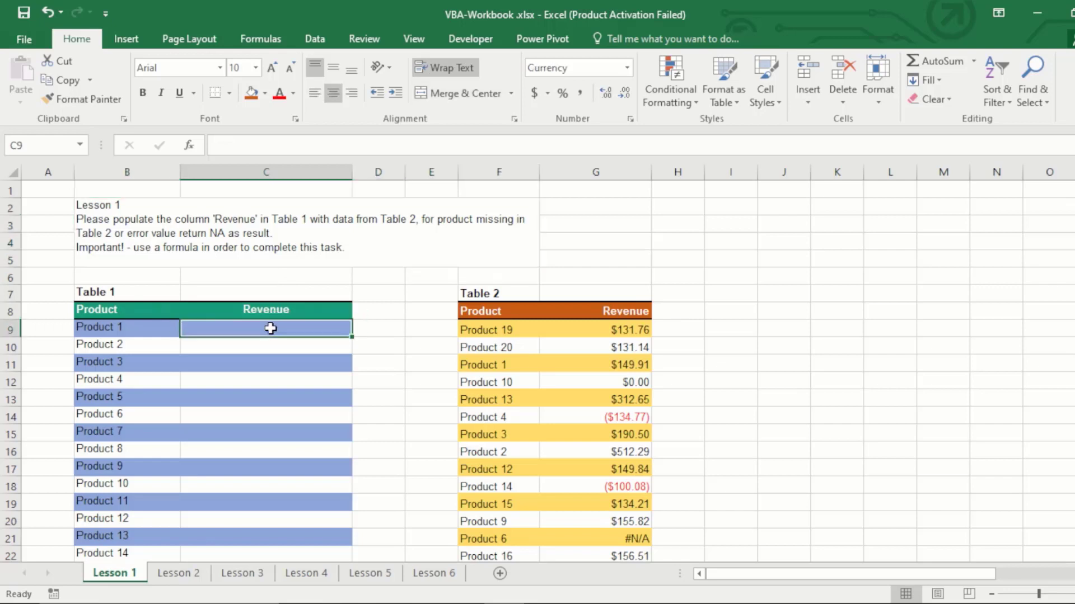
pyautogui.click(269, 361)
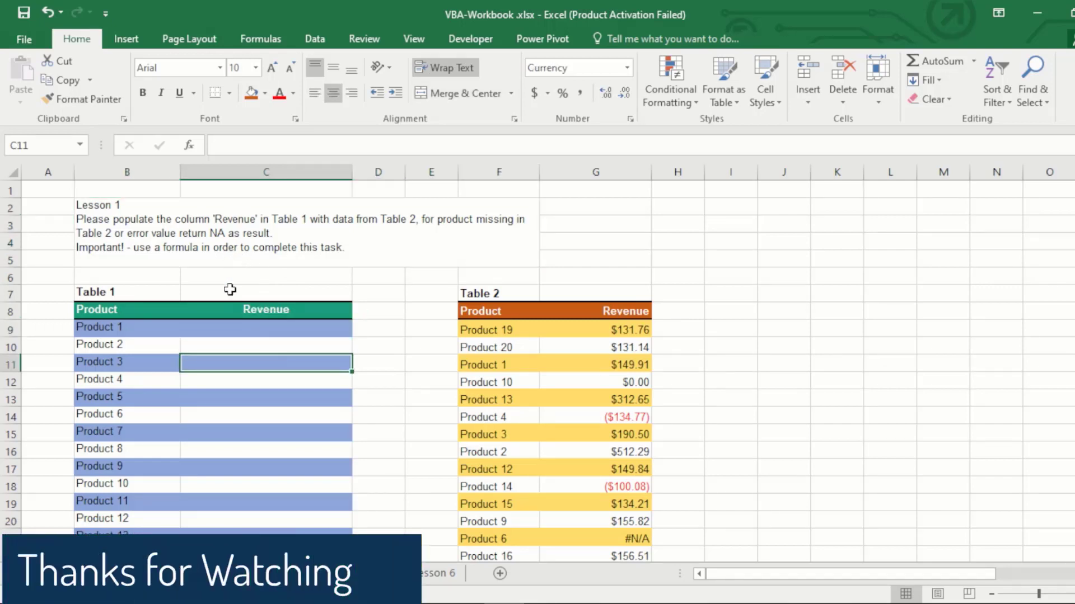
pyautogui.click(252, 328)
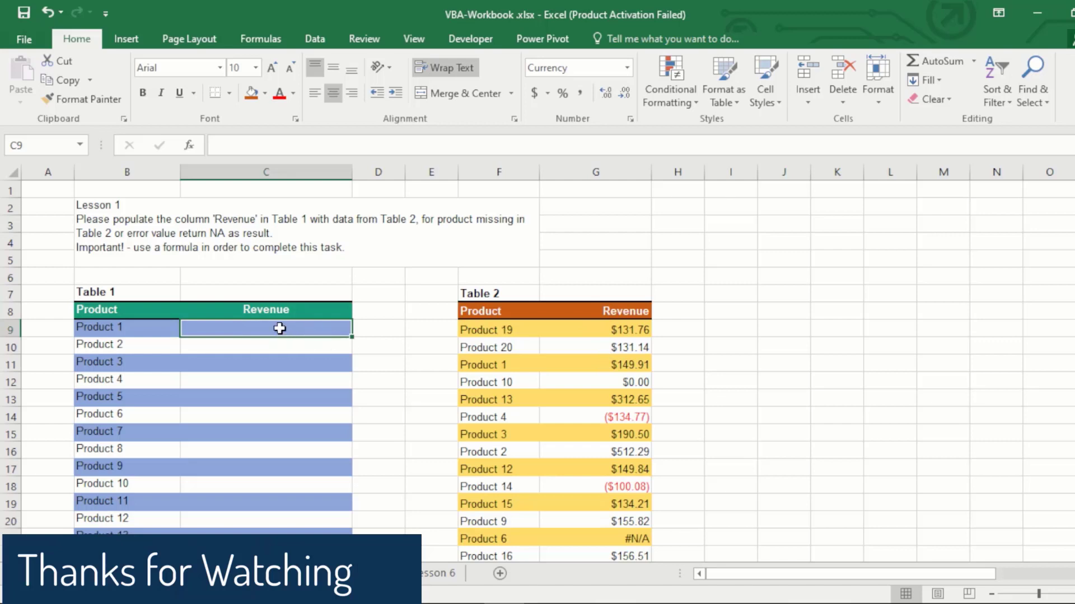
pyautogui.click(247, 383)
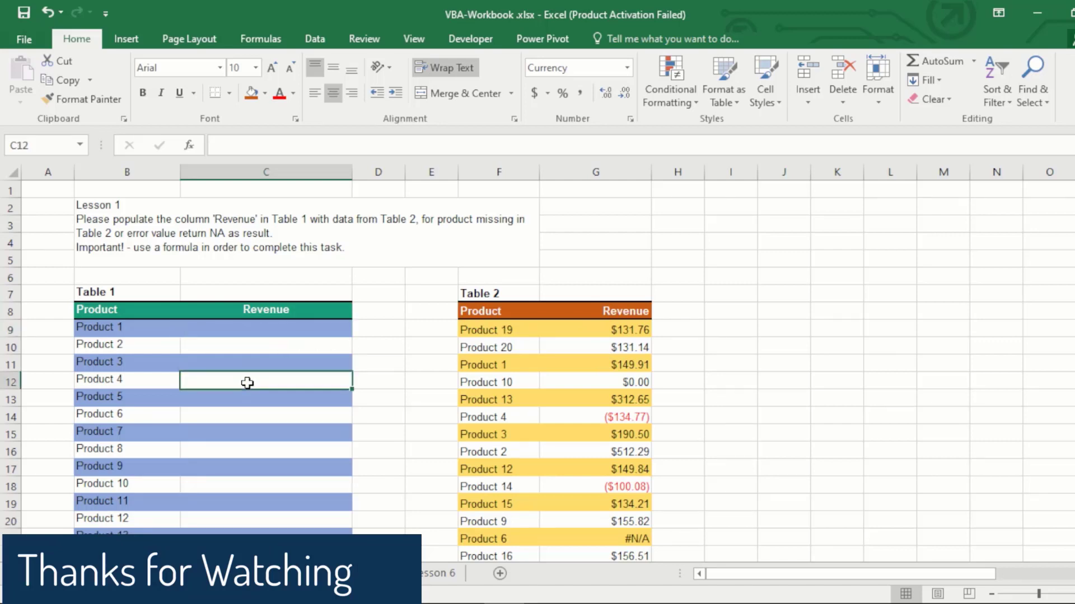
# Start a VLOOKUP formula in C9, the first Revenue cell of Table 1, with B9 as the lookup value.
pyautogui.click(273, 332)
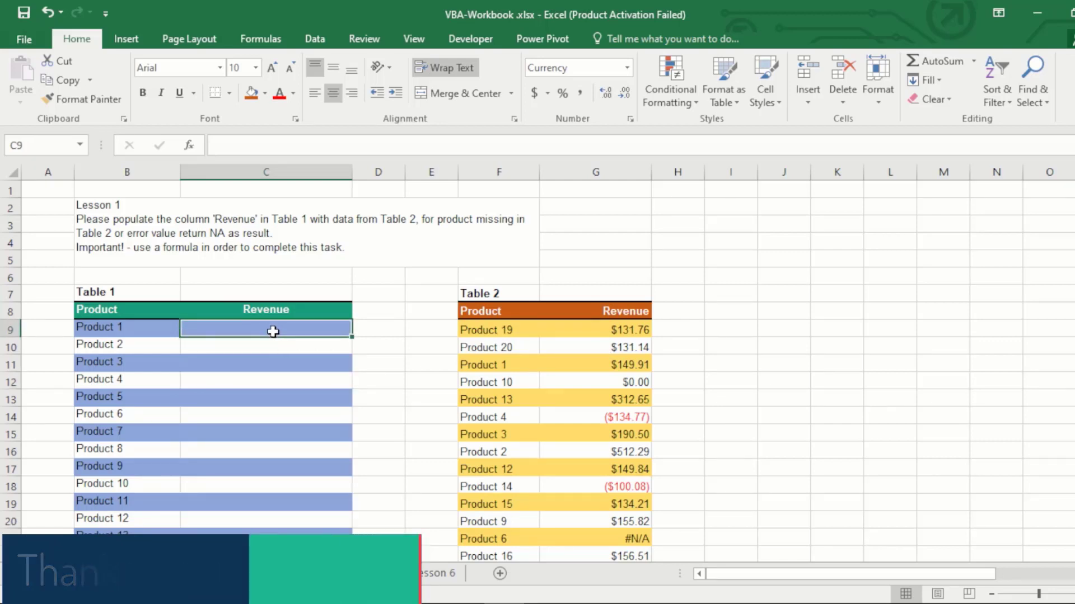
pyautogui.write('0')
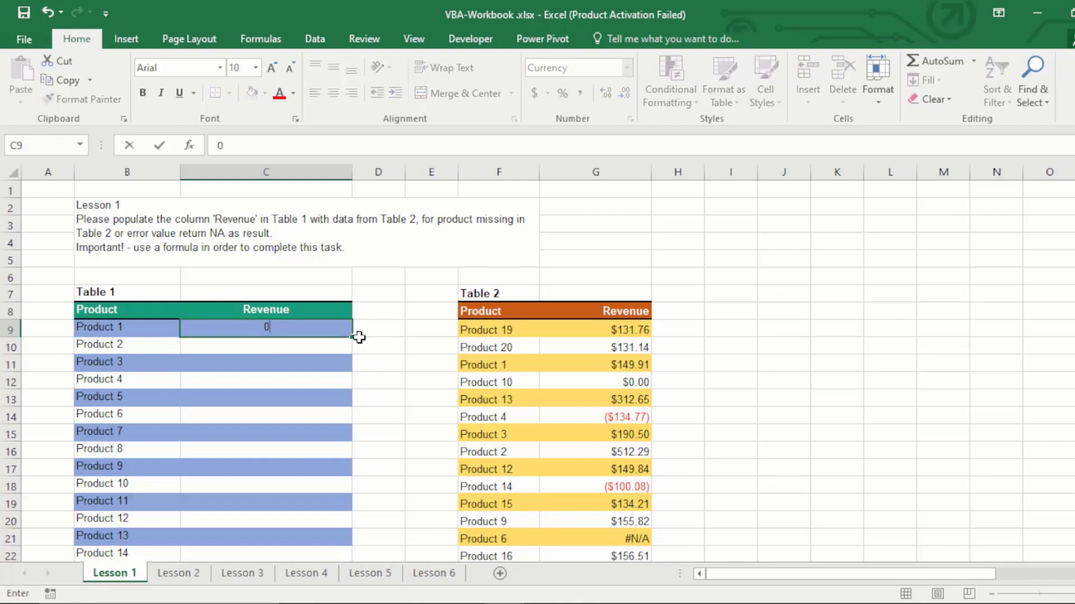
pyautogui.write('=')
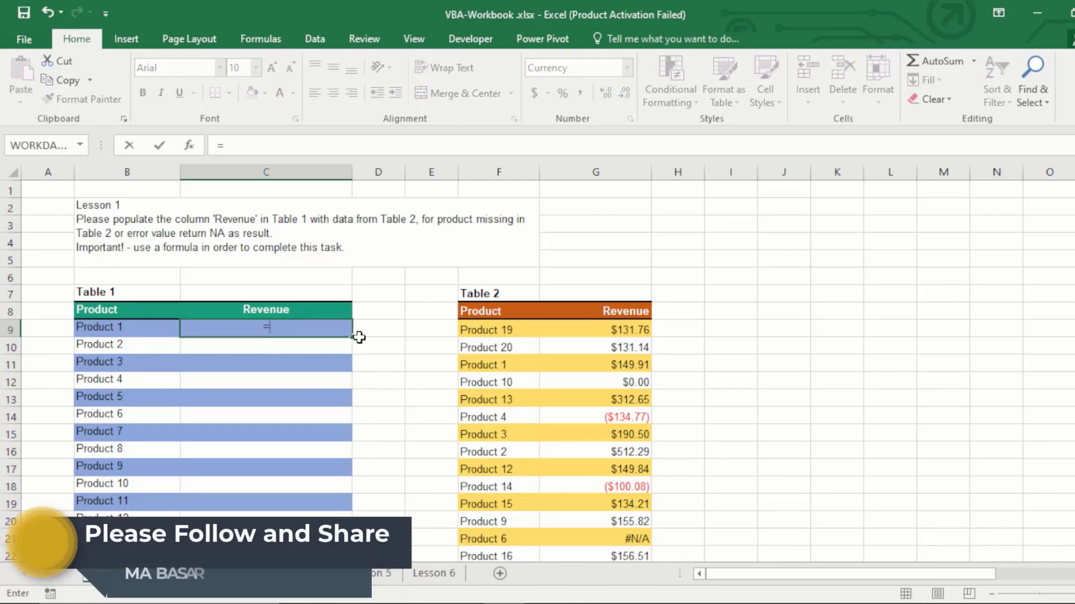
pyautogui.write('vl')
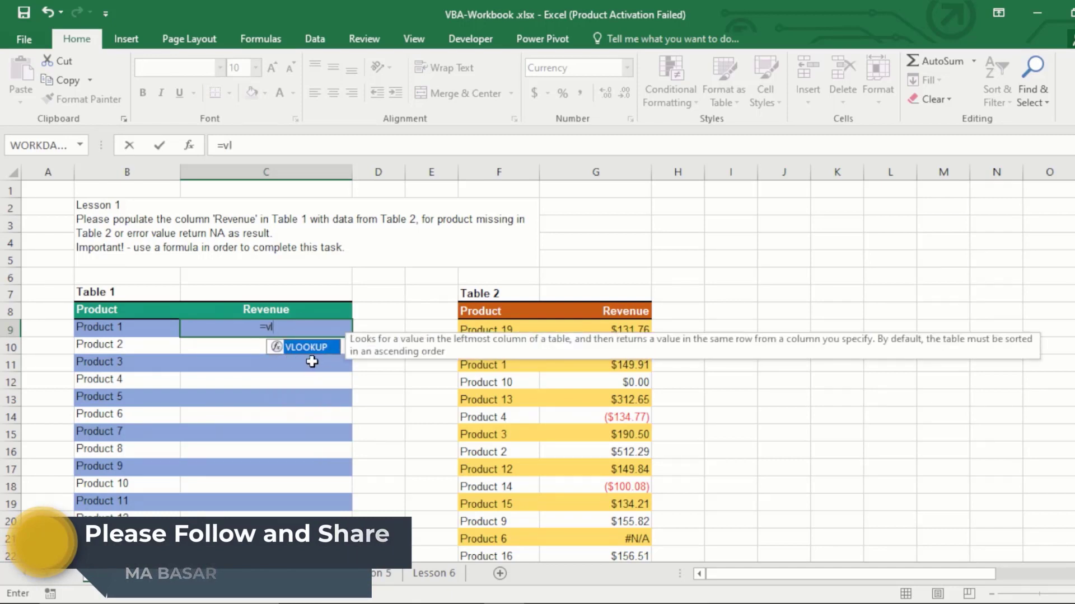
pyautogui.press('Tab')
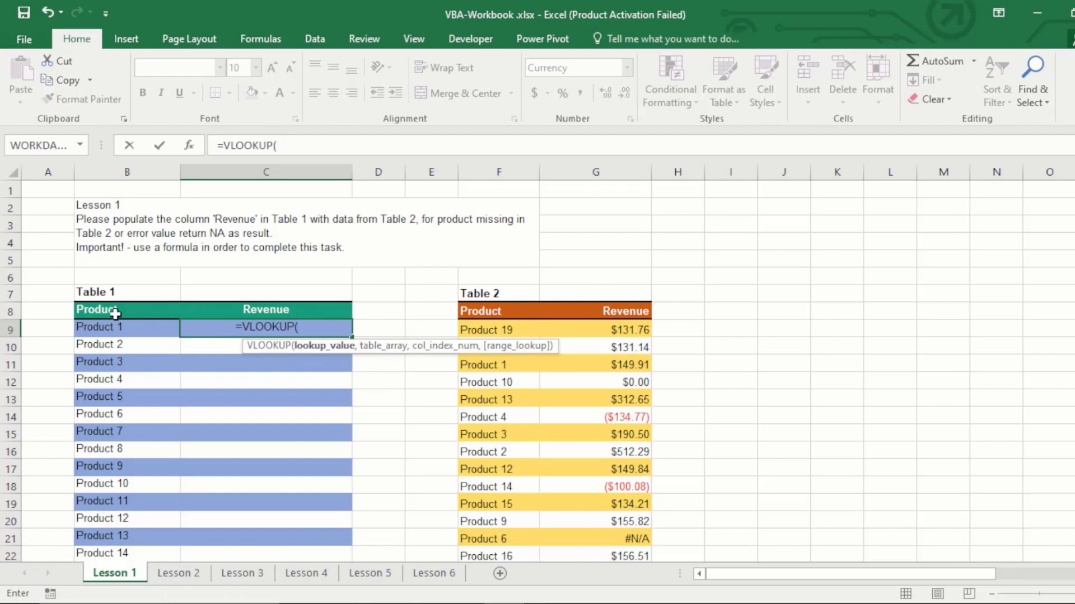
pyautogui.click(112, 330)
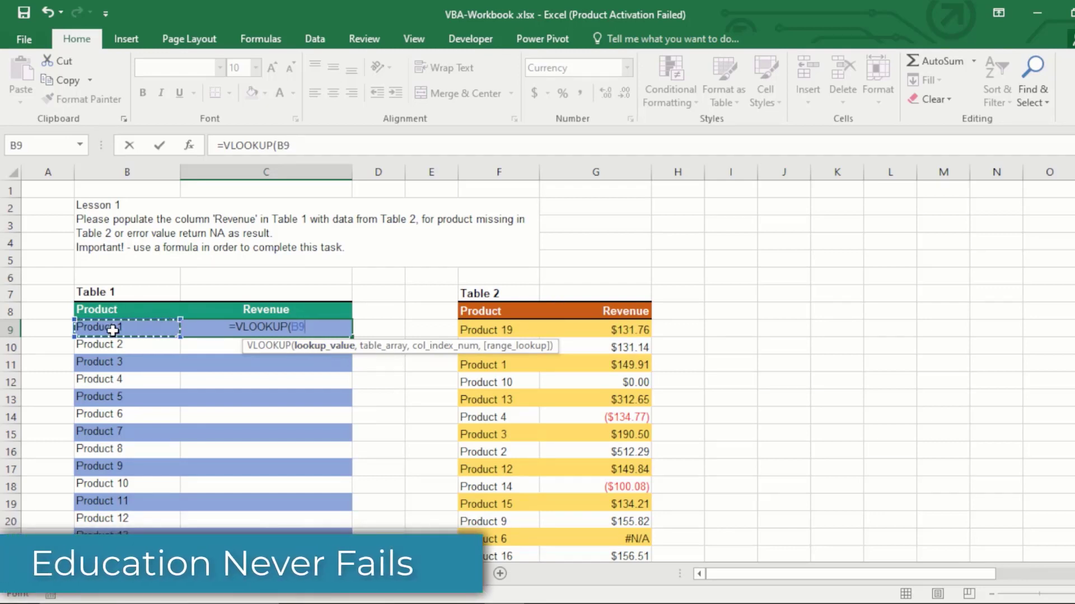
pyautogui.write(',')
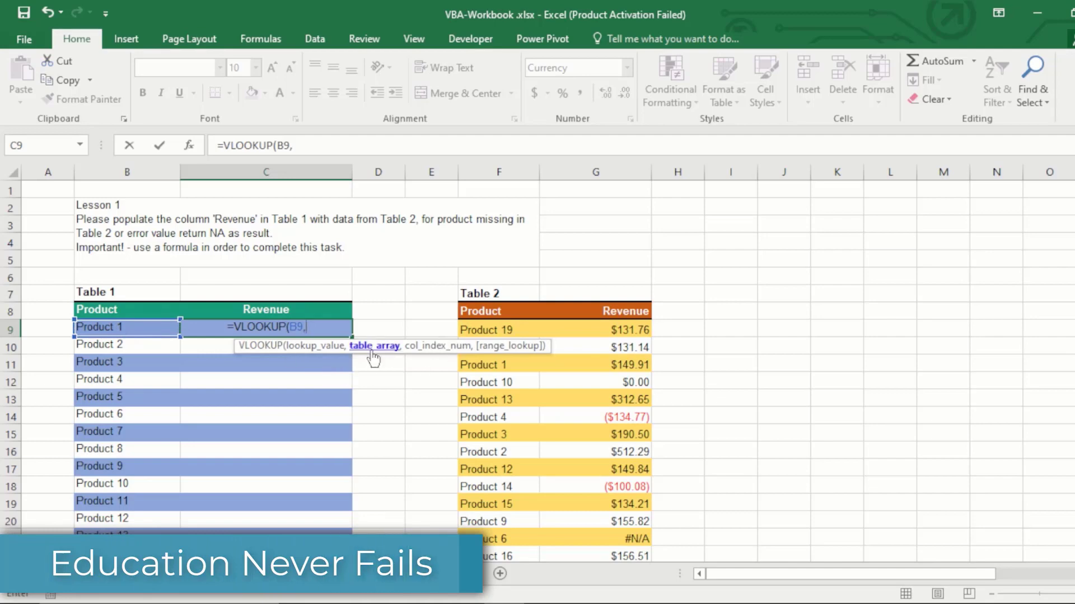
# Set the VLOOKUP table array in C9 to Table 2's range F8:G26 as the absolute reference $F$8:$G$26.
pyautogui.scroll(-2, 478, 296)
pyautogui.scroll(2, 477, 295)
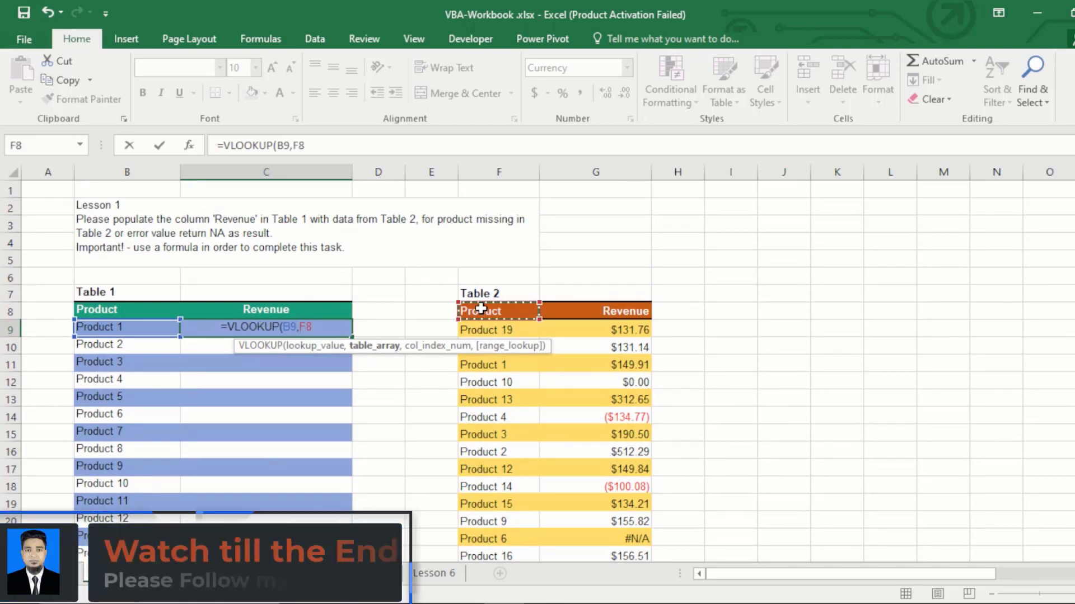
pyautogui.moveTo(481, 308); pyautogui.dragTo(626, 488)
pyautogui.scroll(3, 496, 305)
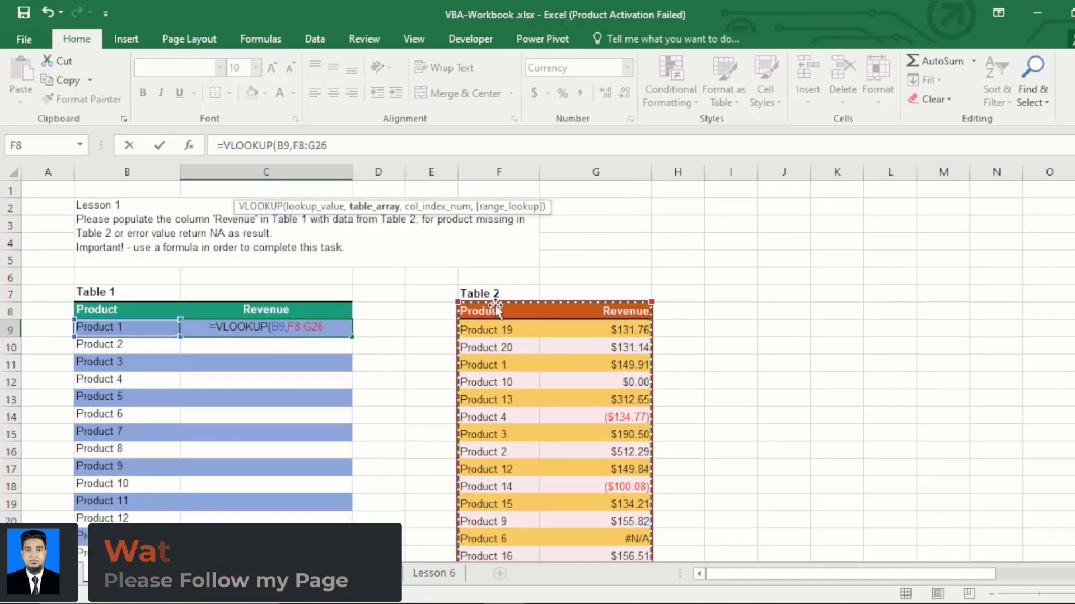
pyautogui.click(357, 142)
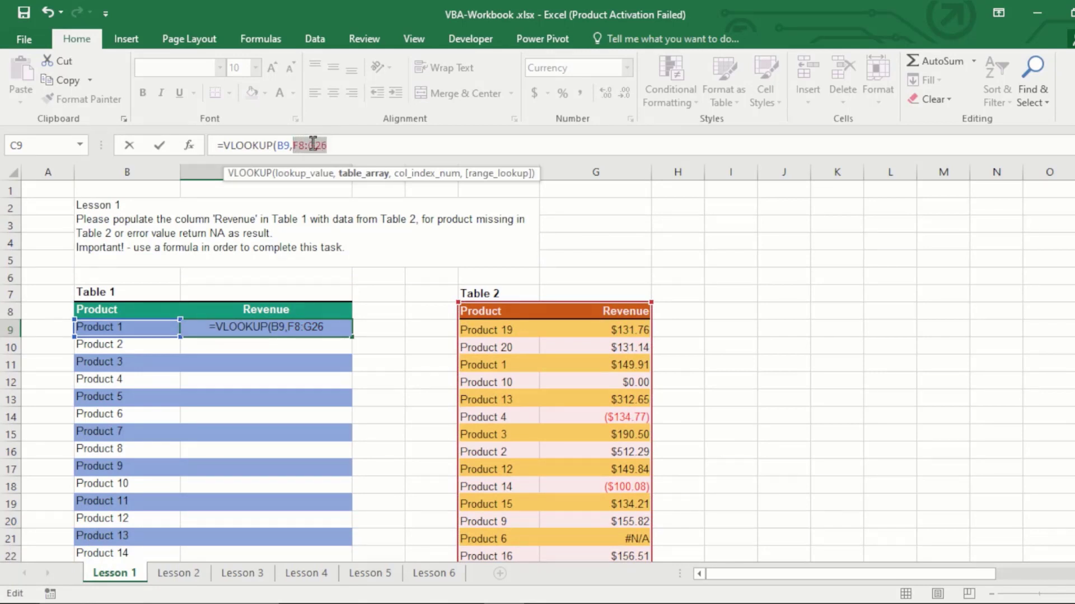
pyautogui.press('F4')
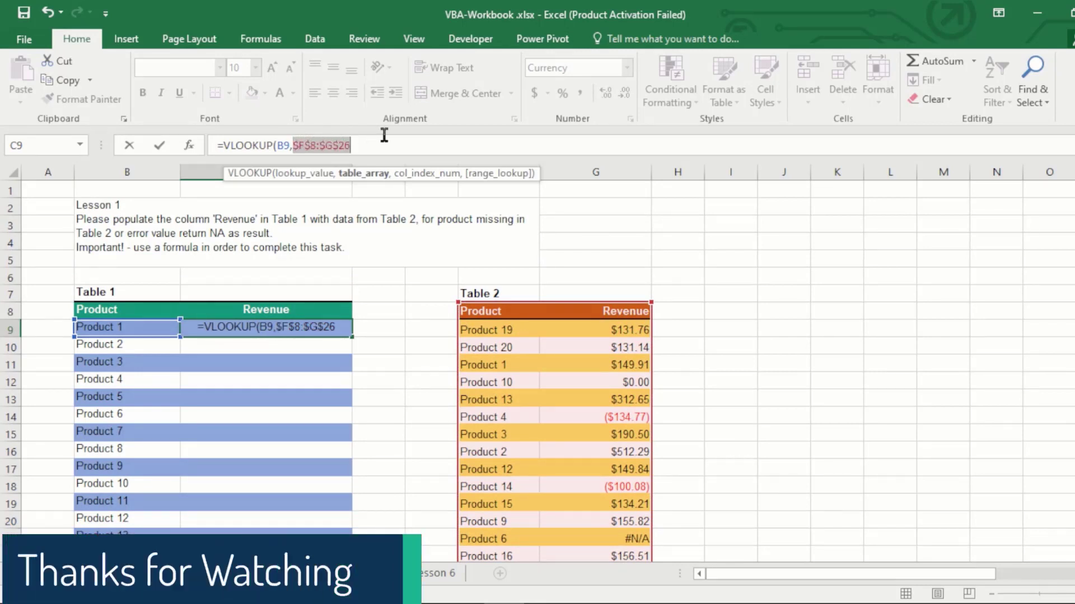
pyautogui.press('Home')
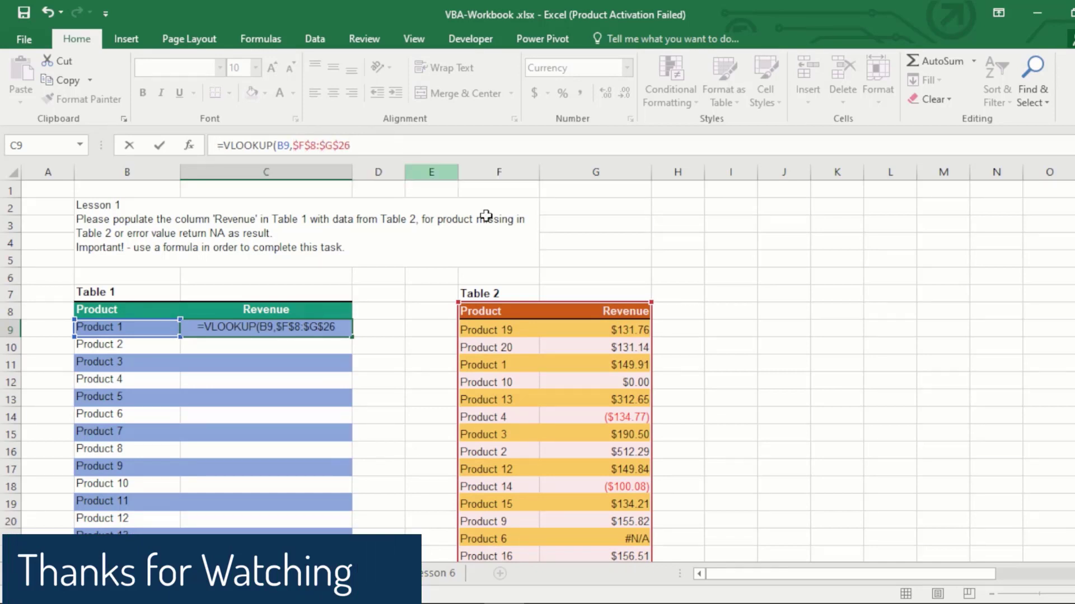
pyautogui.press('End')
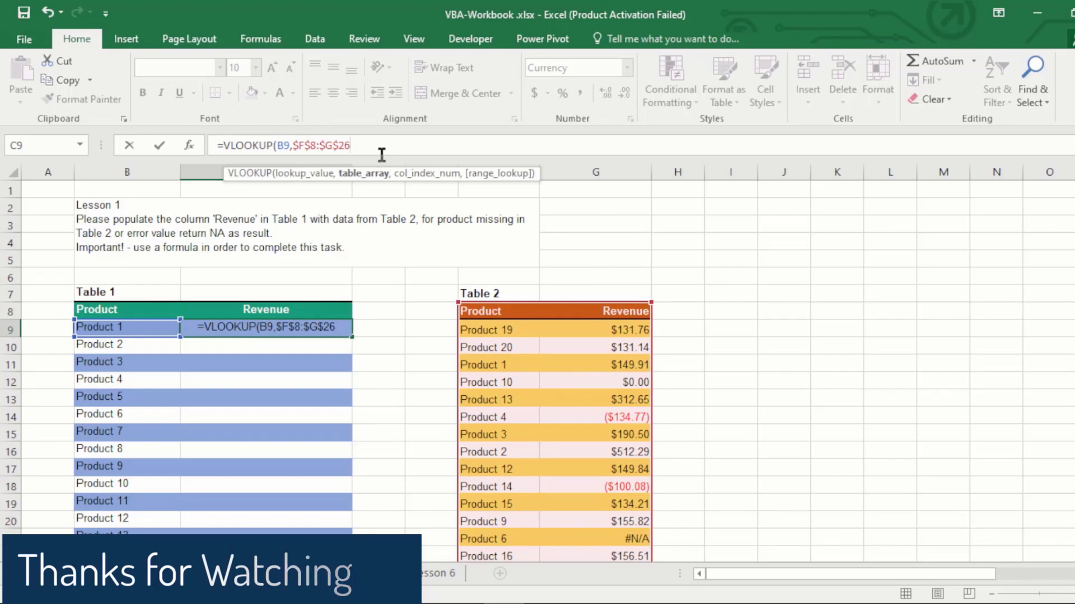
# Complete the VLOOKUP in C9 with column index 2 and range lookup 0 for an exact match.
pyautogui.write(',')
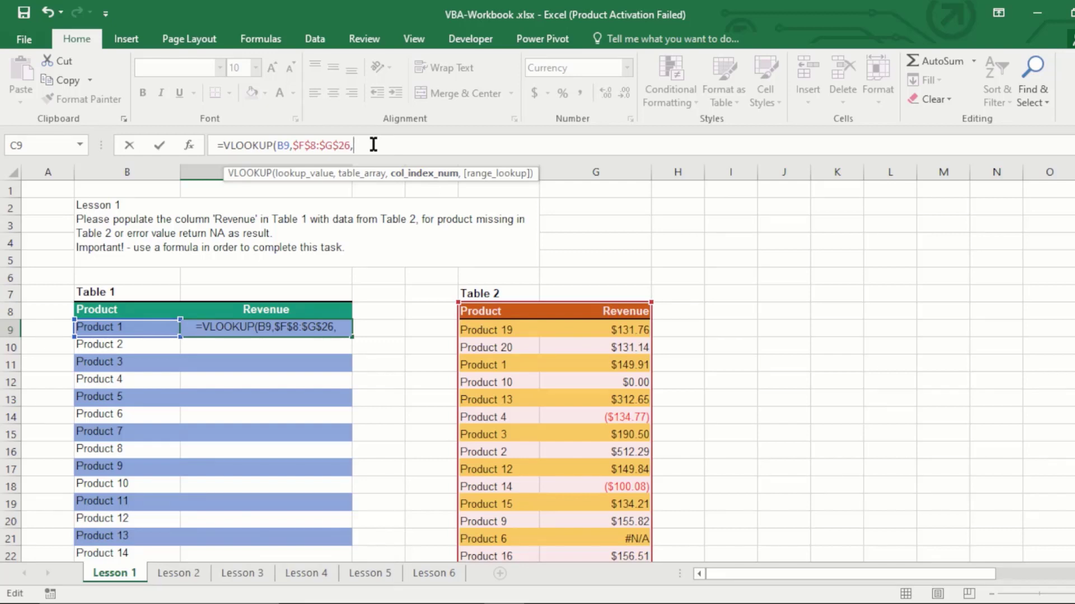
pyautogui.write('2')
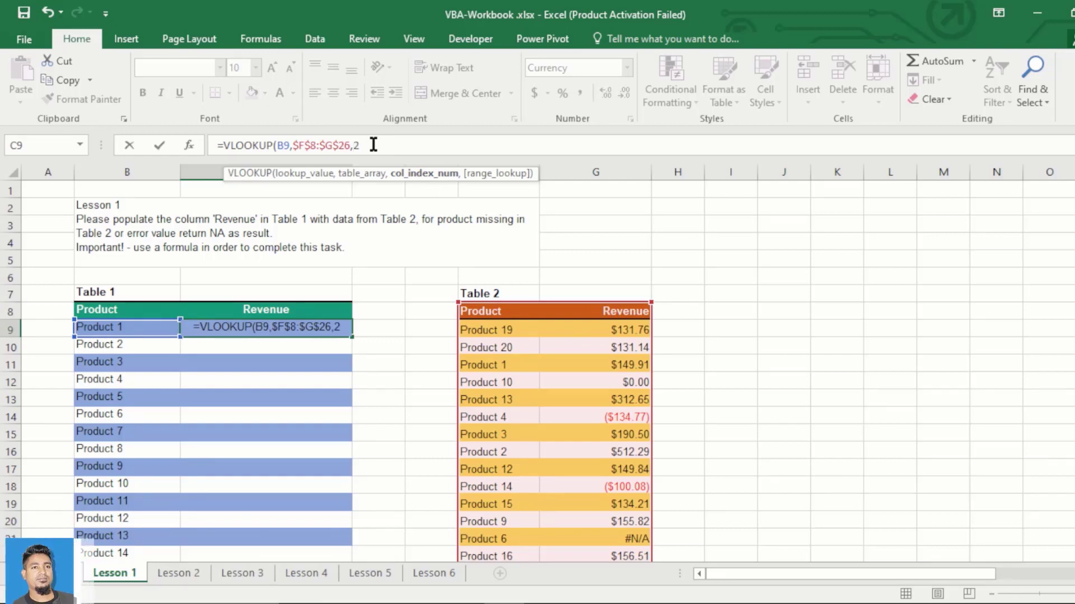
pyautogui.write(',')
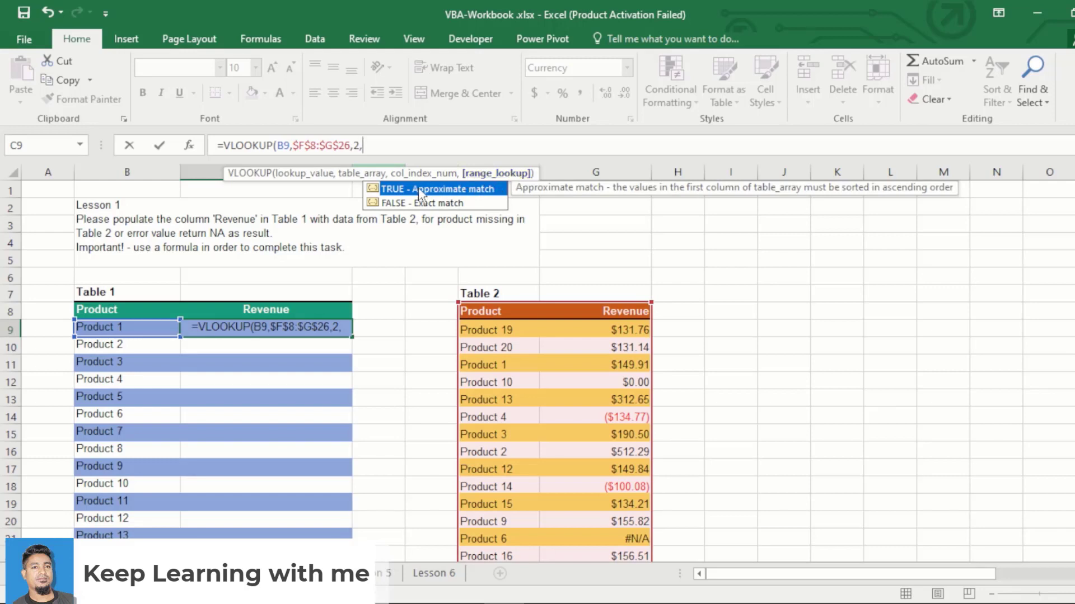
pyautogui.click(375, 148)
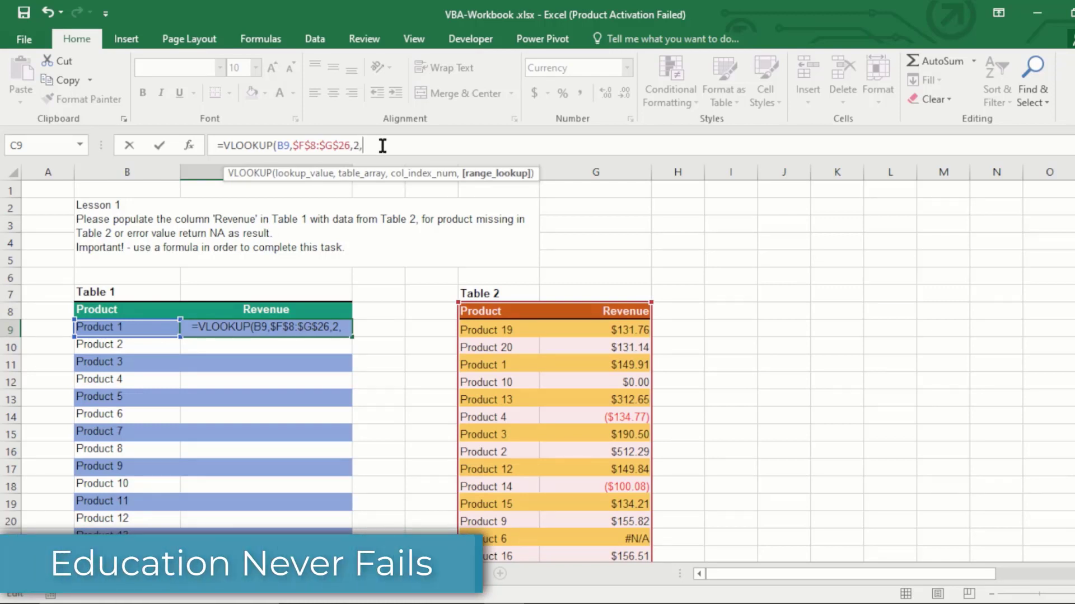
pyautogui.write('0')
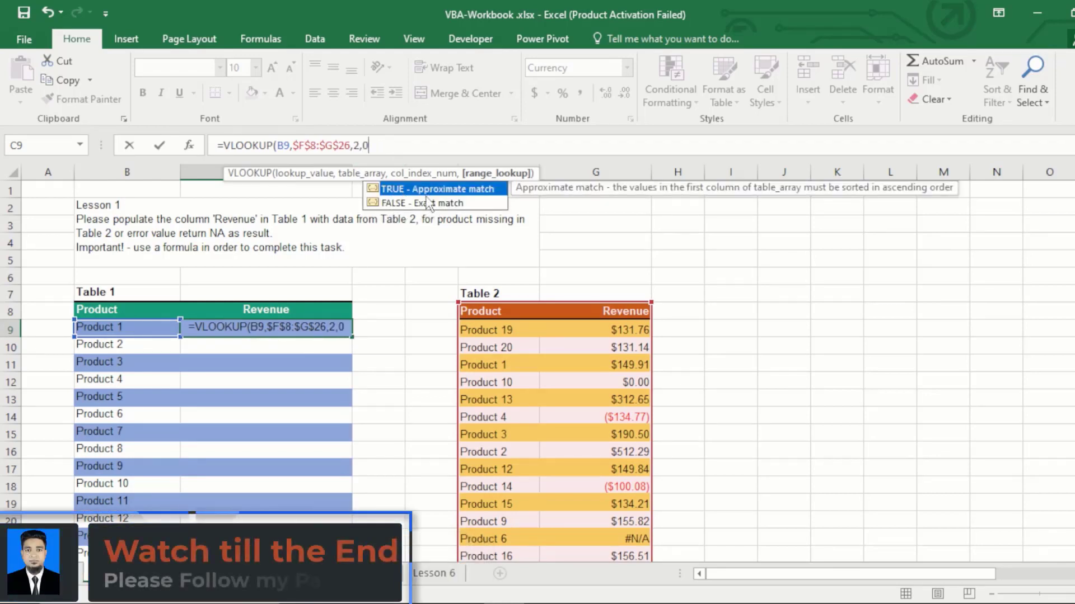
pyautogui.click(379, 145)
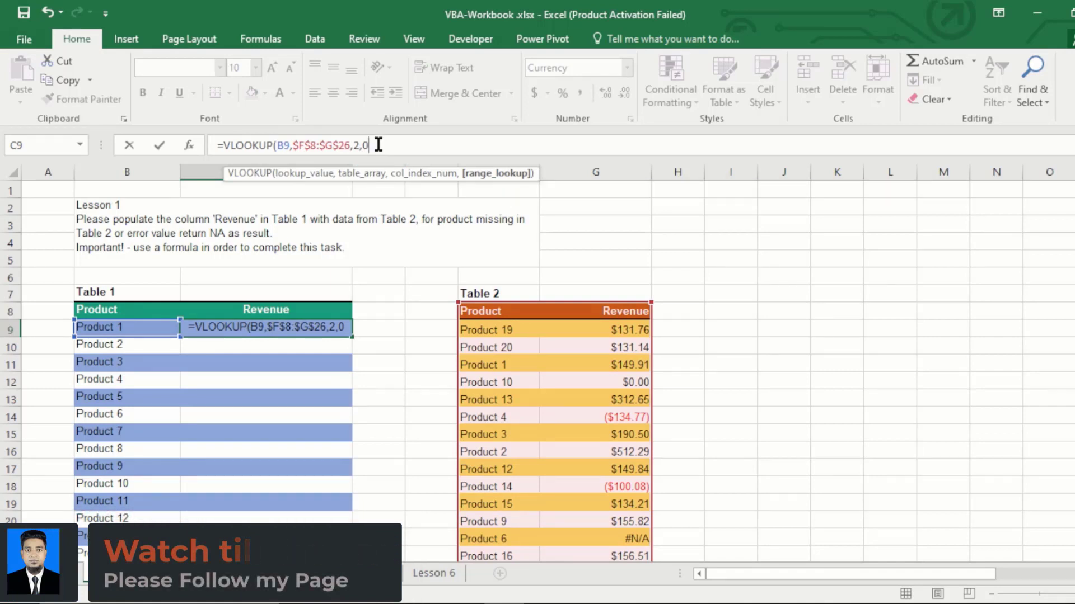
pyautogui.write('0)')
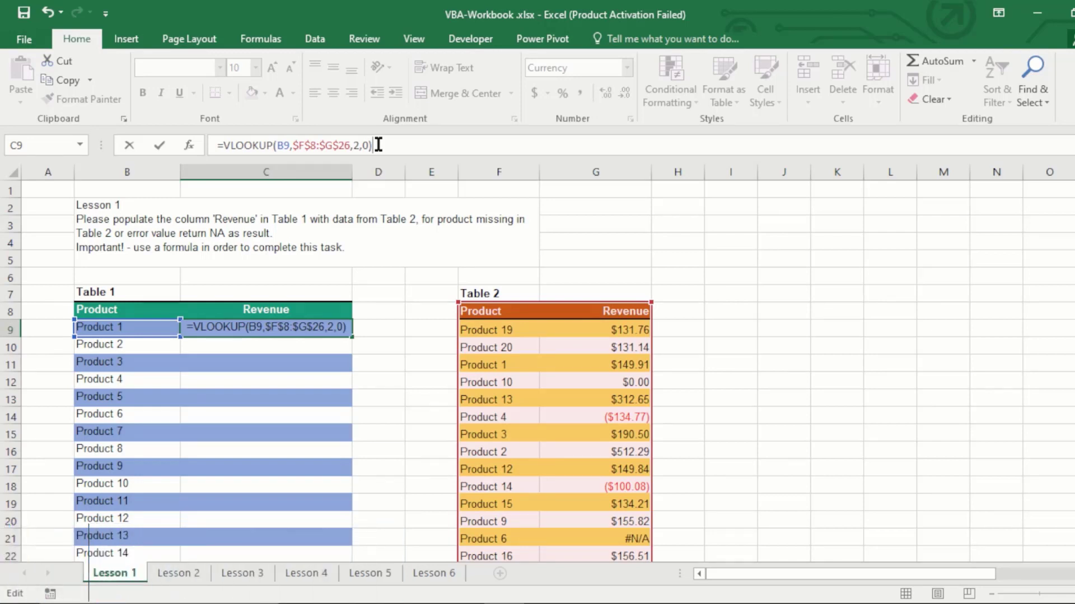
pyautogui.press('Return')
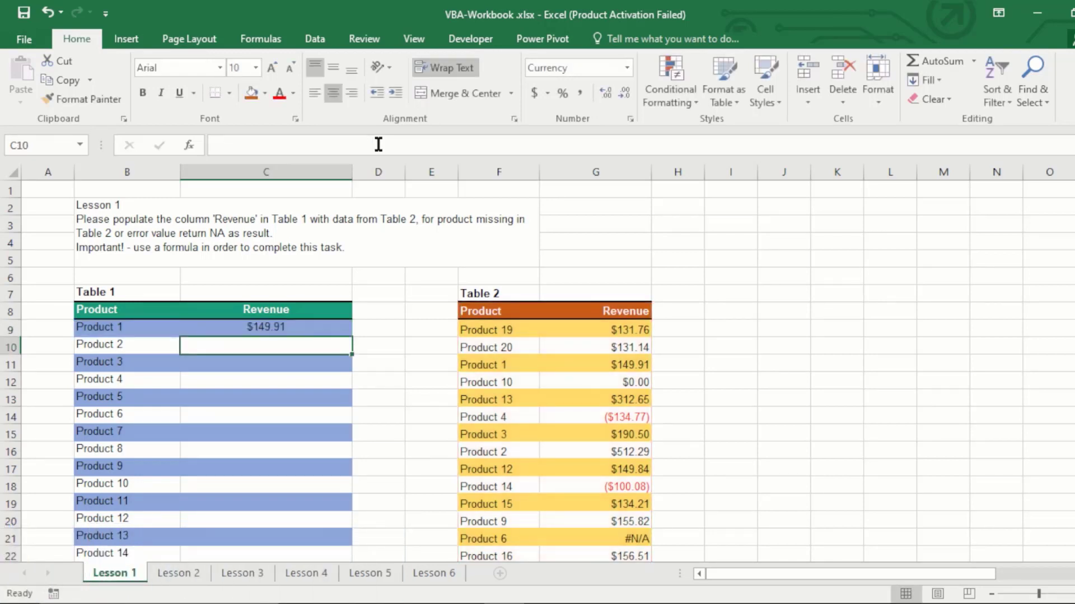
# Copy the VLOOKUP formula from C9 into C10:C28, covering Product 2 to Product 20 in Table 1.
pyautogui.click(262, 328)
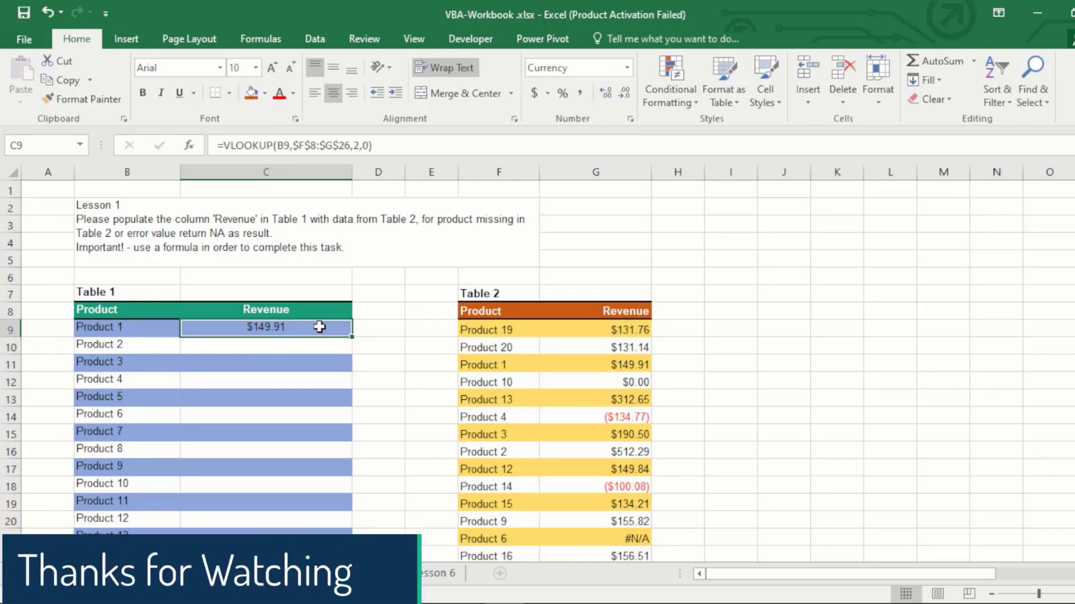
pyautogui.hotkey('ctrl', 'c')
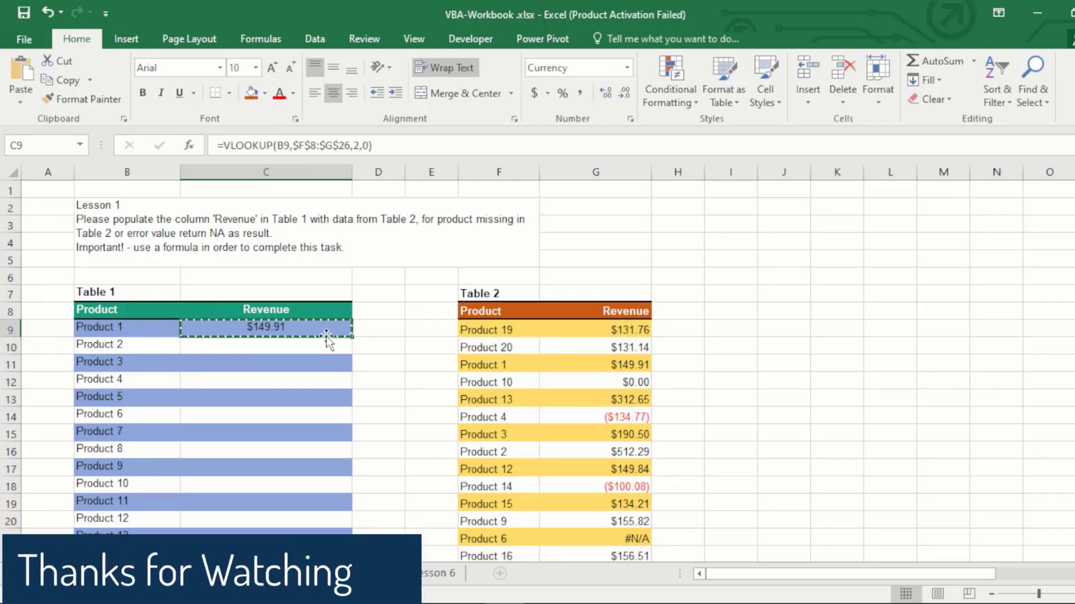
pyautogui.click(293, 346)
pyautogui.moveTo(293, 346); pyautogui.dragTo(300, 518)
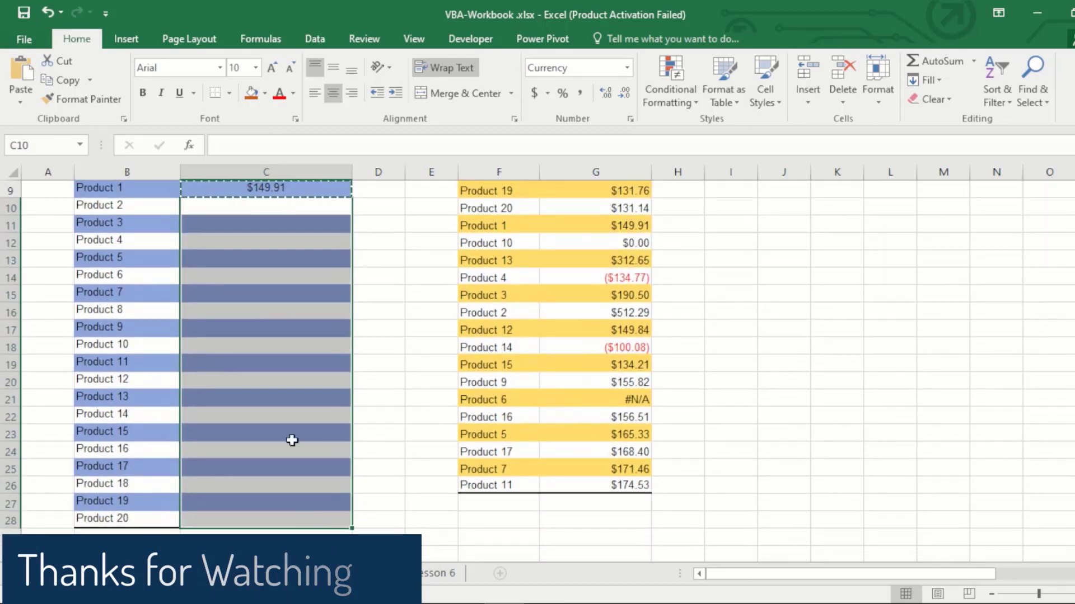
pyautogui.rightClick(273, 302)
pyautogui.click(351, 318)
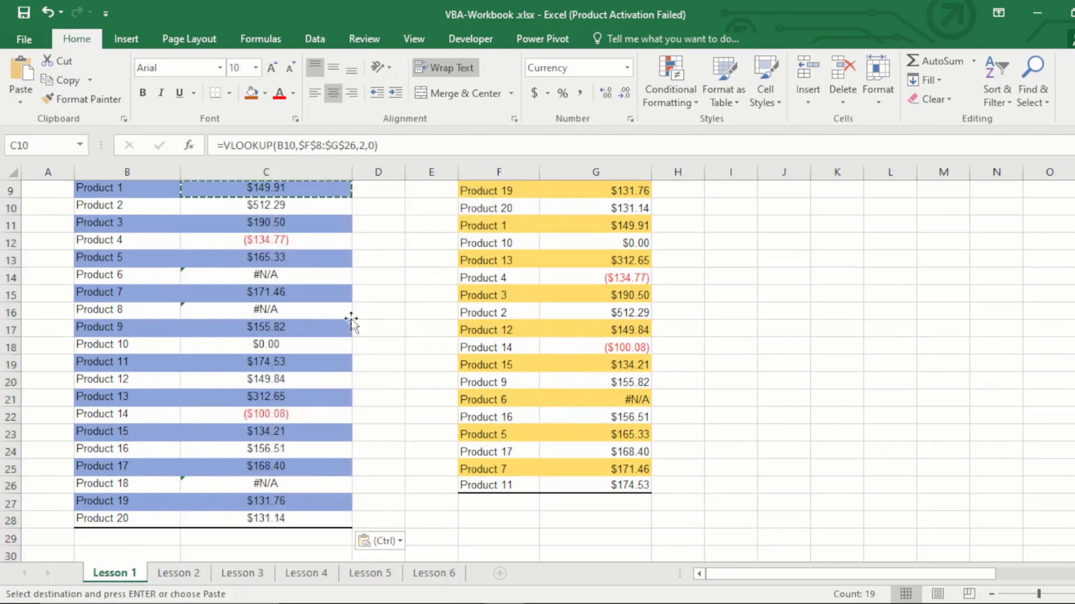
# Examine the error results in Table 1's Revenue column against Table 2 and the Lesson 1 instructions.
pyautogui.click(265, 235)
pyautogui.click(263, 273)
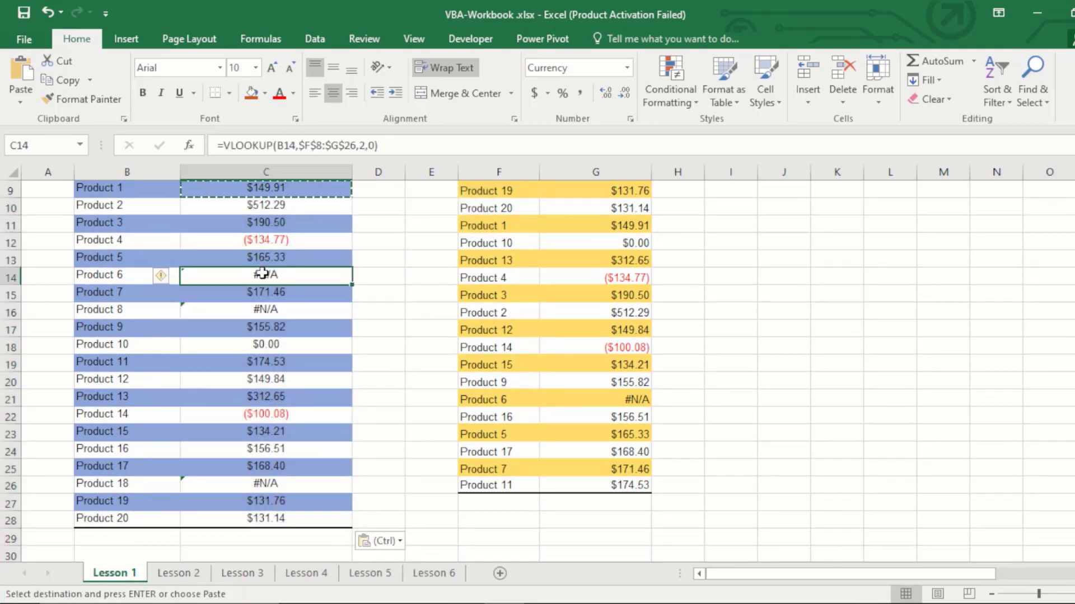
pyautogui.scroll(3, 262, 272)
pyautogui.click(502, 307)
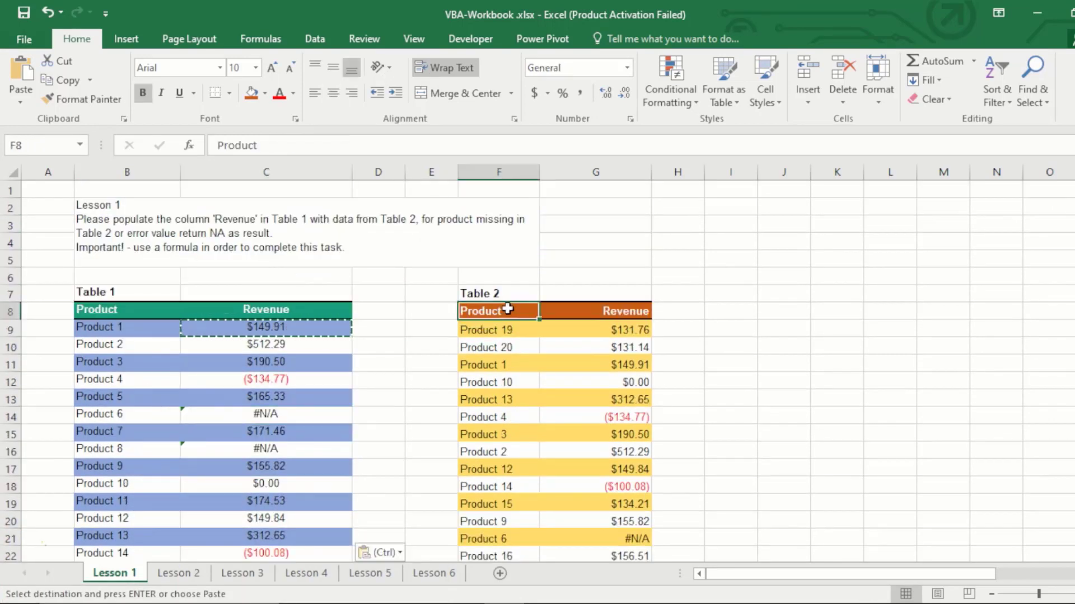
pyautogui.click(597, 361)
pyautogui.click(268, 415)
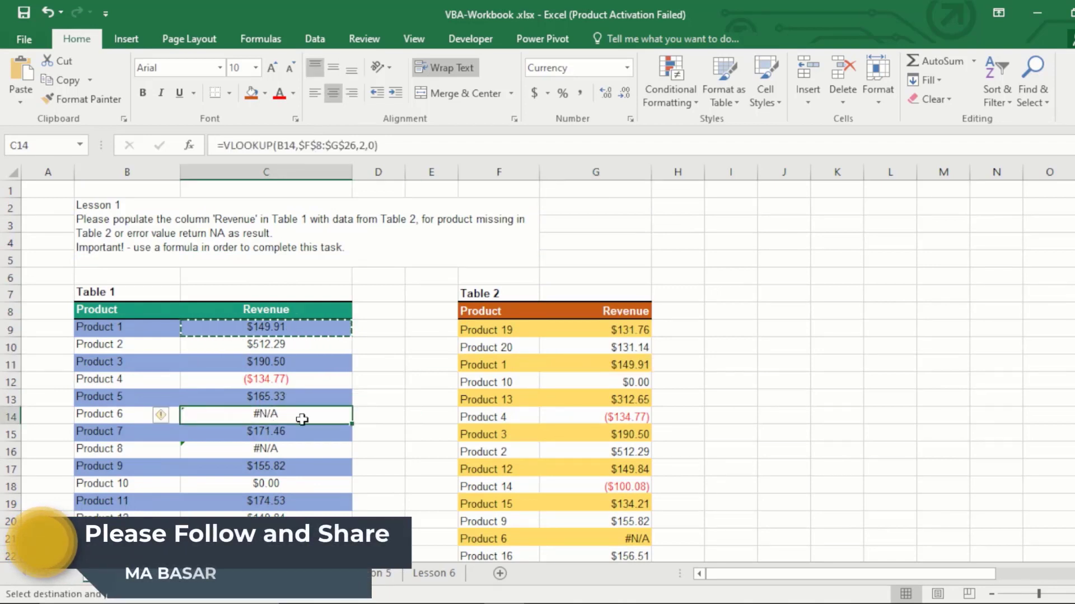
pyautogui.click(199, 236)
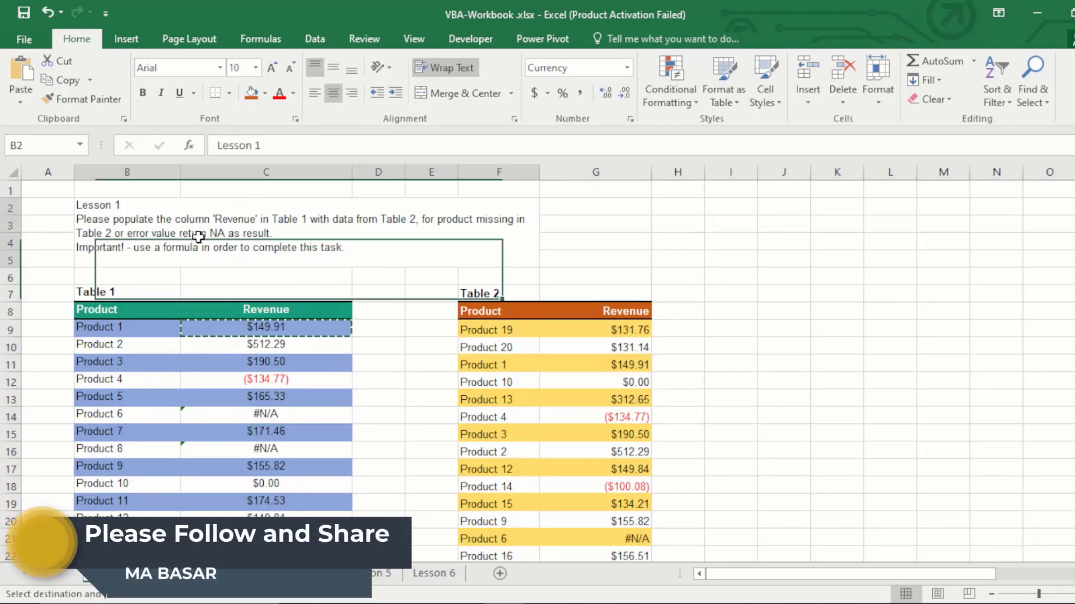
pyautogui.click(272, 427)
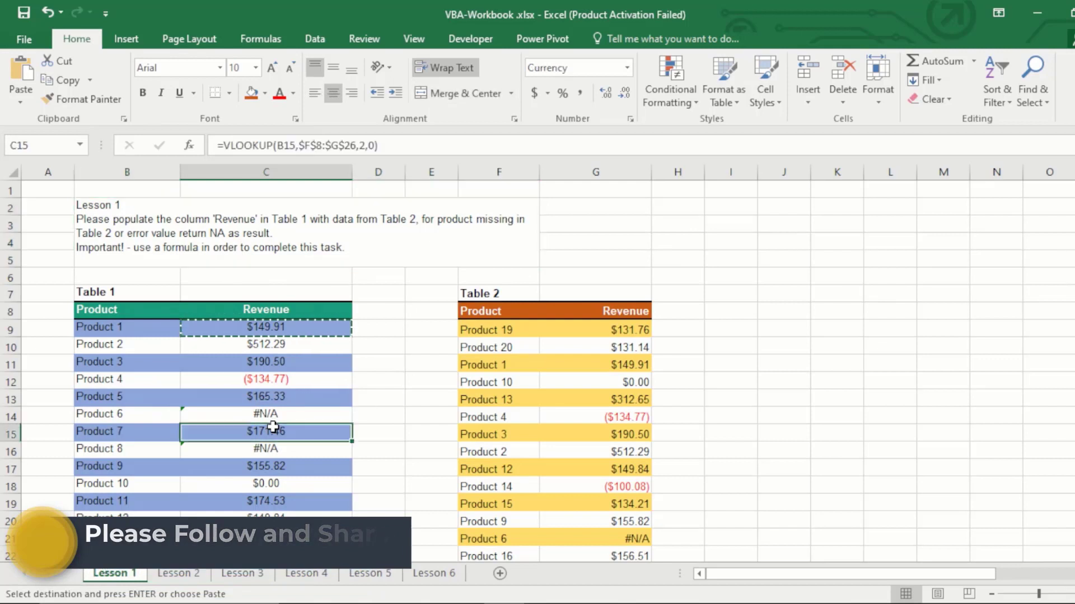
pyautogui.click(212, 233)
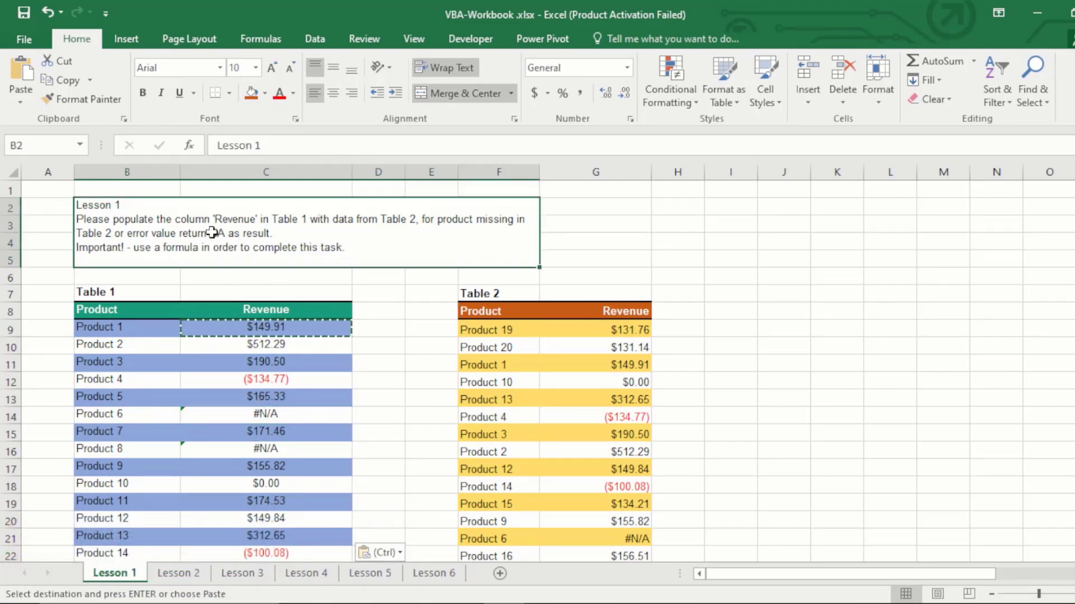
# Insert an IFERROR function in front of the VLOOKUP in C9, making the lookup its value argument.
pyautogui.click(252, 324)
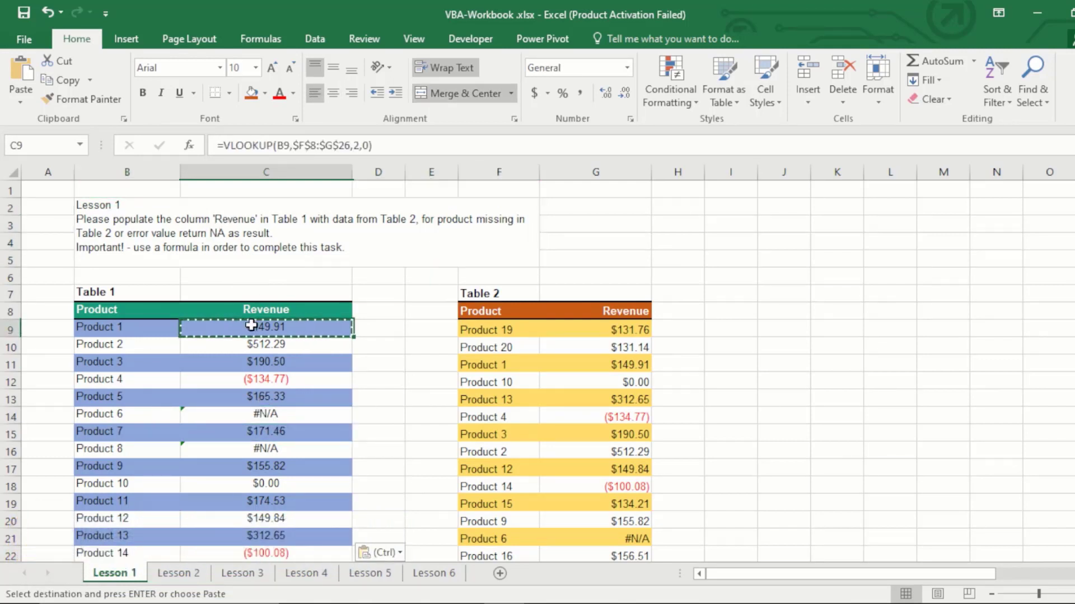
pyautogui.click(224, 146)
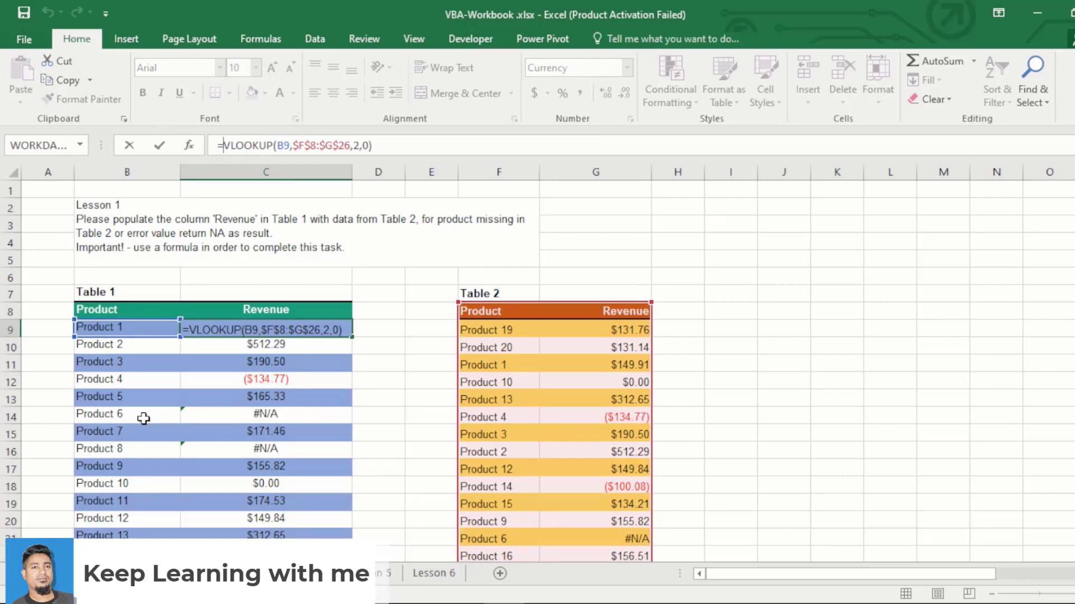
pyautogui.scroll(-3, 490, 371)
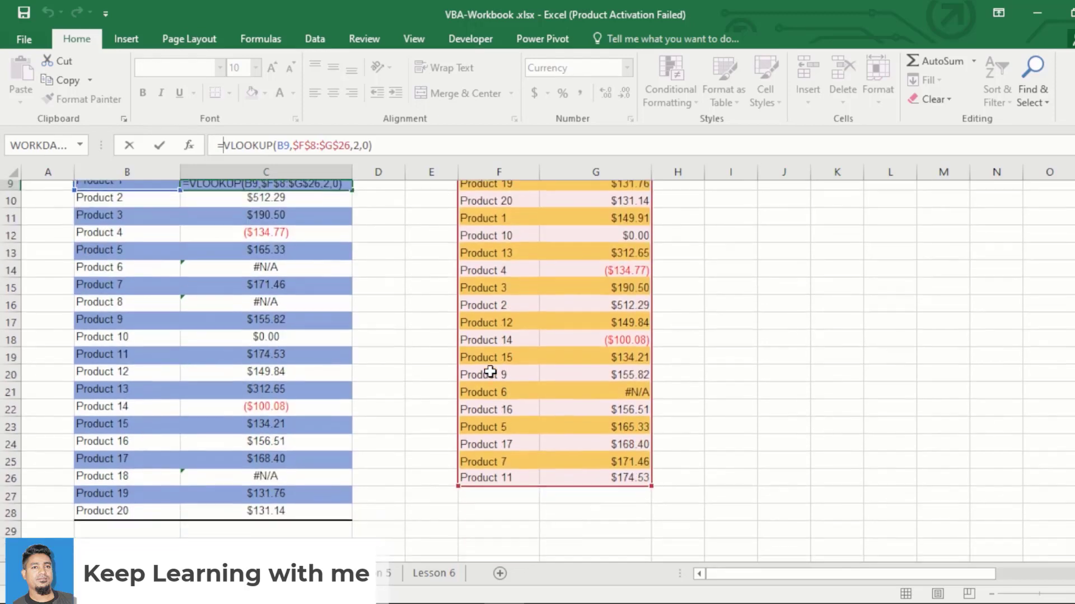
pyautogui.scroll(3, 507, 348)
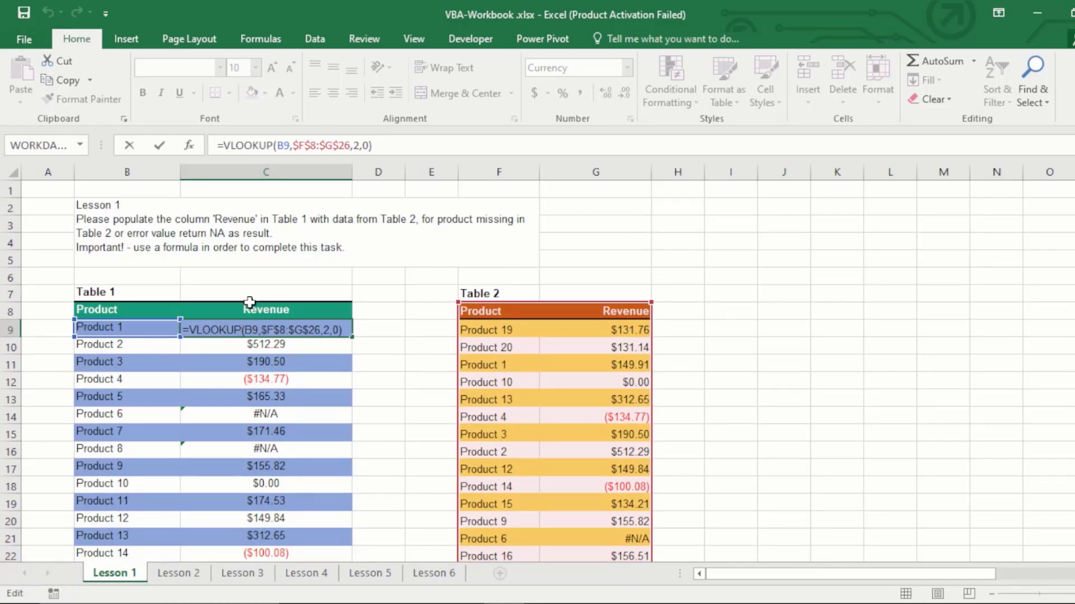
pyautogui.write('if')
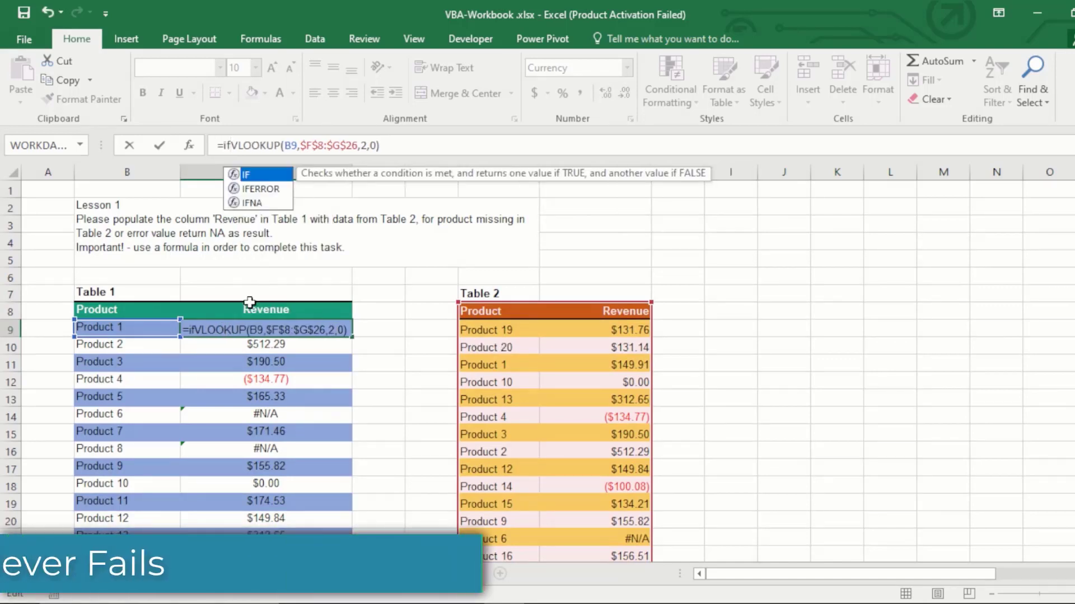
pyautogui.doubleClick(259, 189)
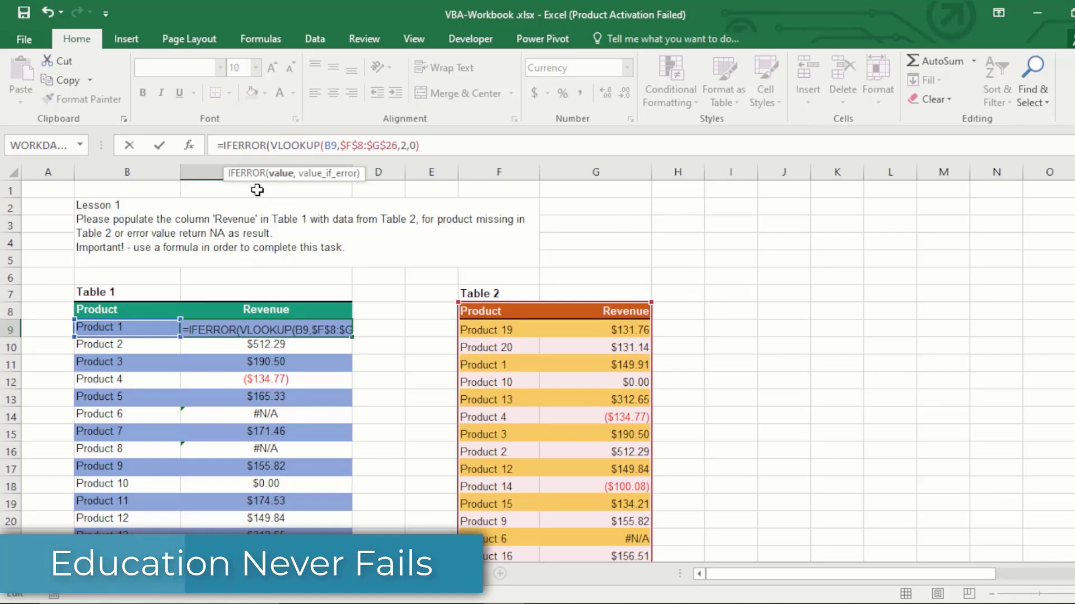
# Complete the IFERROR formula in C9 with "NA" as the value returned when the lookup gives an error.
pyautogui.click(339, 146)
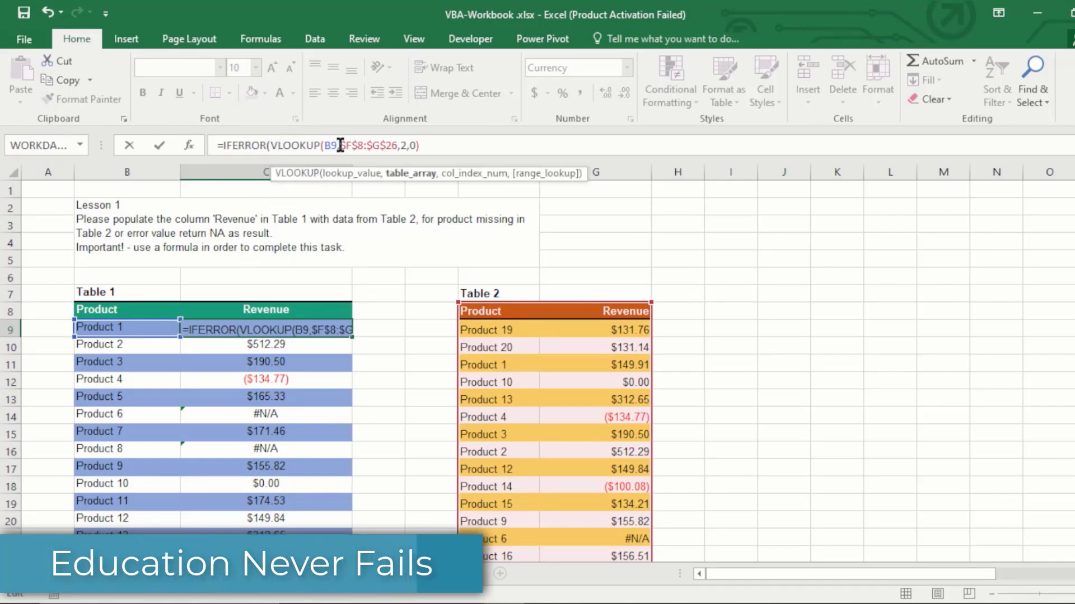
pyautogui.click(430, 145)
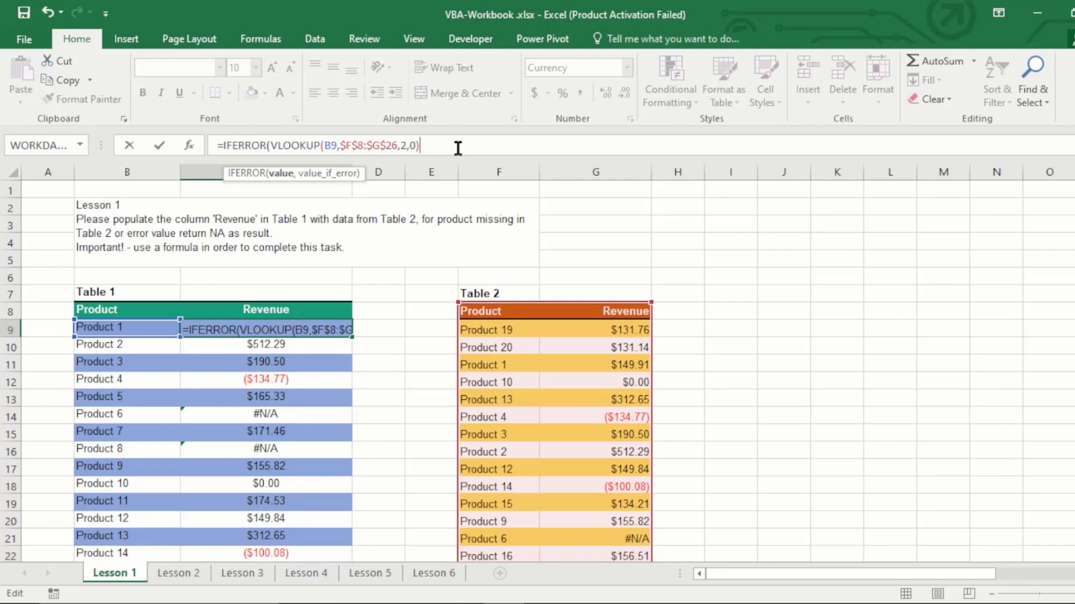
pyautogui.write(',"')
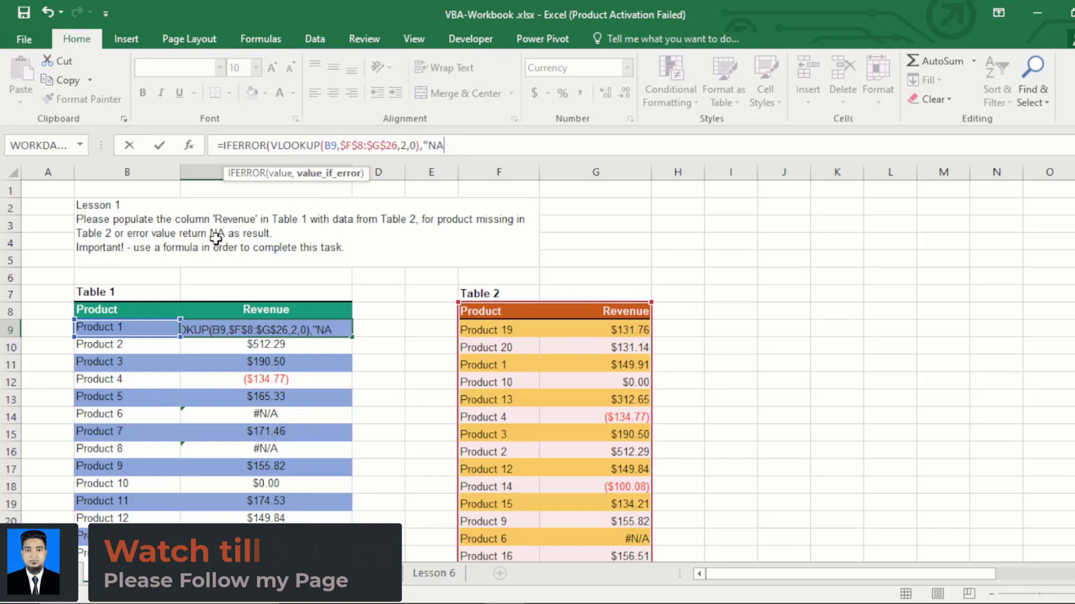
pyautogui.write('NA')
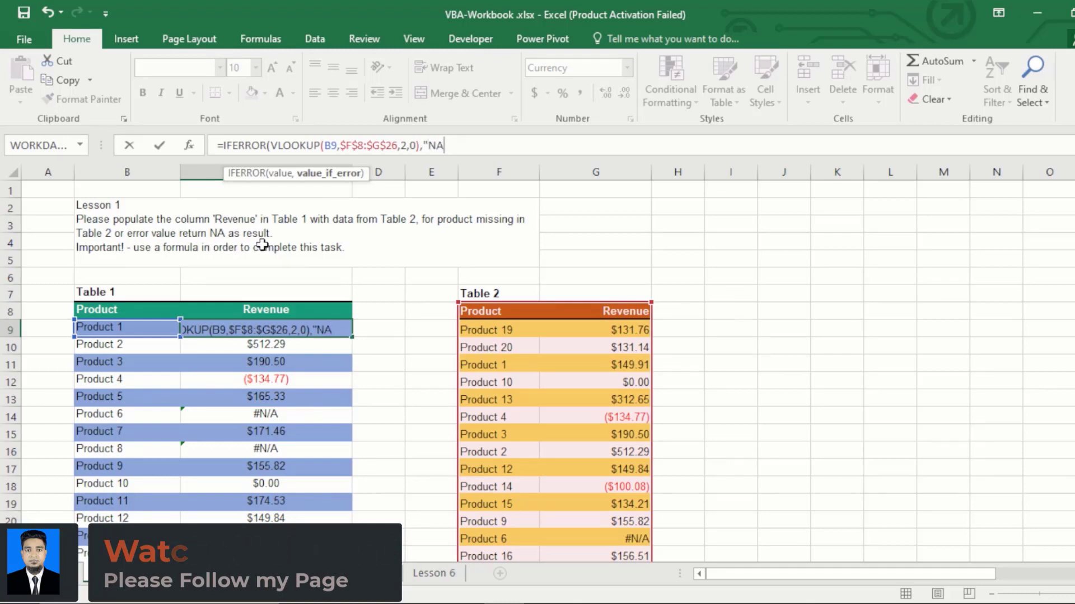
pyautogui.write('"')
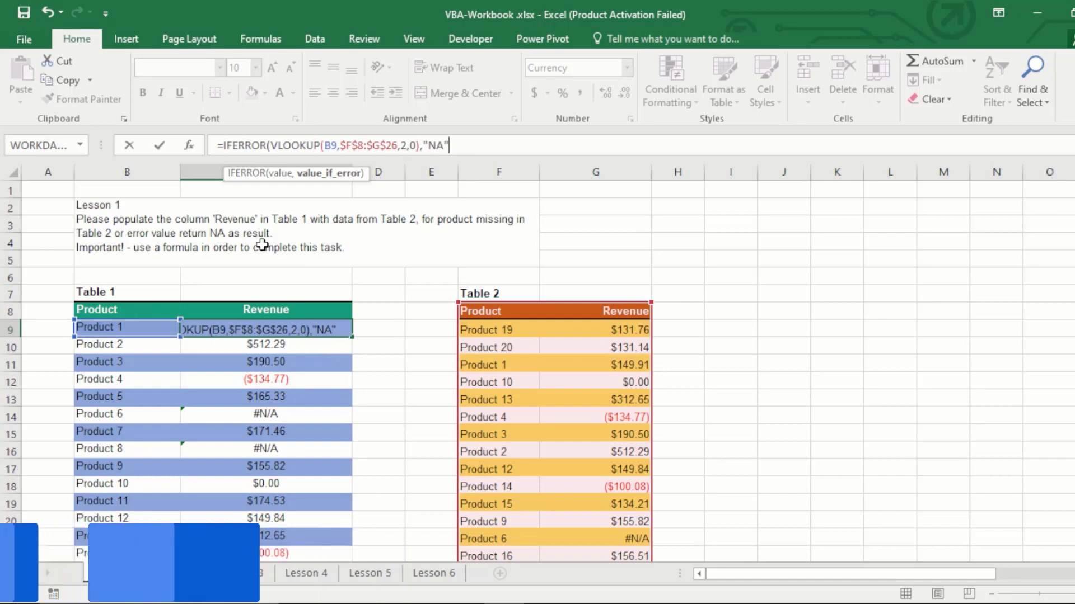
pyautogui.write(')(')
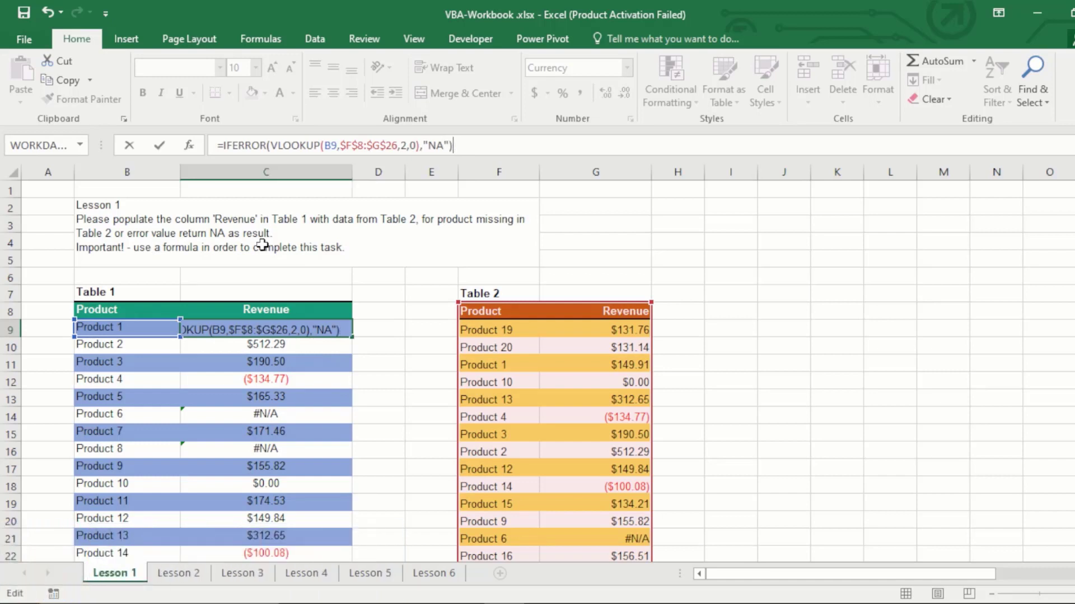
pyautogui.press('Return')
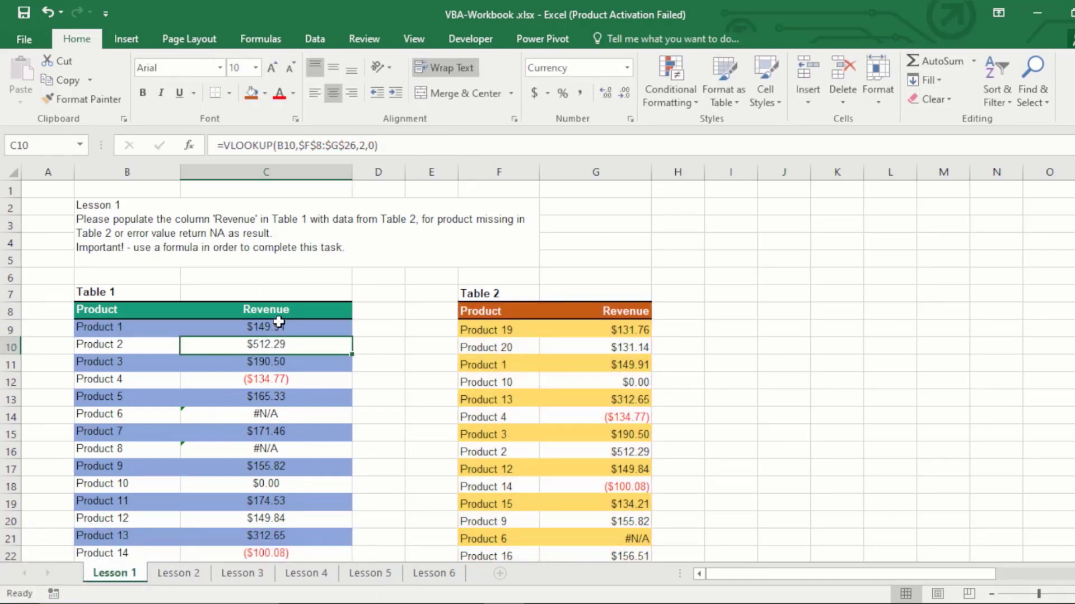
# Copy the IFERROR formula from C9 into C10:C28, pasting formulas only to keep Table 1's row formatting.
pyautogui.click(279, 322)
pyautogui.hotkey('ctrl', 'c')
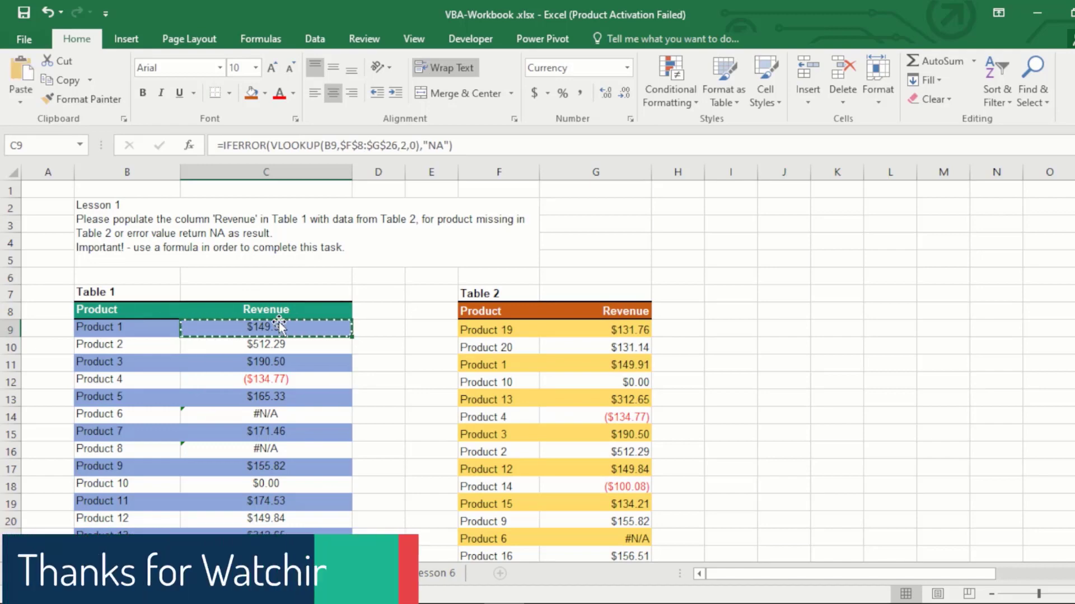
pyautogui.scroll(-2, 277, 246)
pyautogui.moveTo(276, 239); pyautogui.dragTo(303, 485)
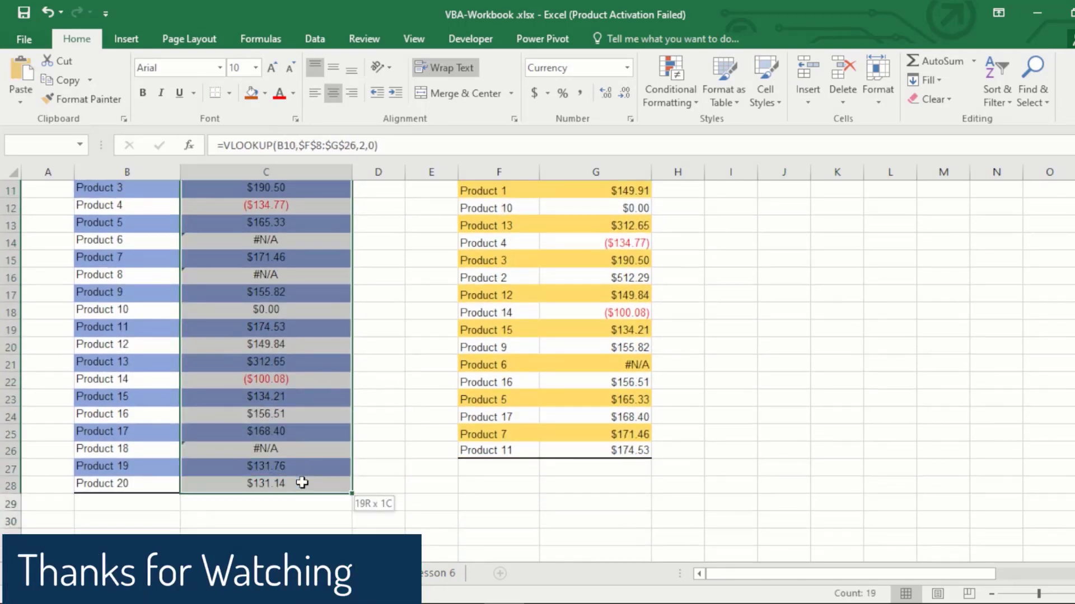
pyautogui.rightClick(283, 306)
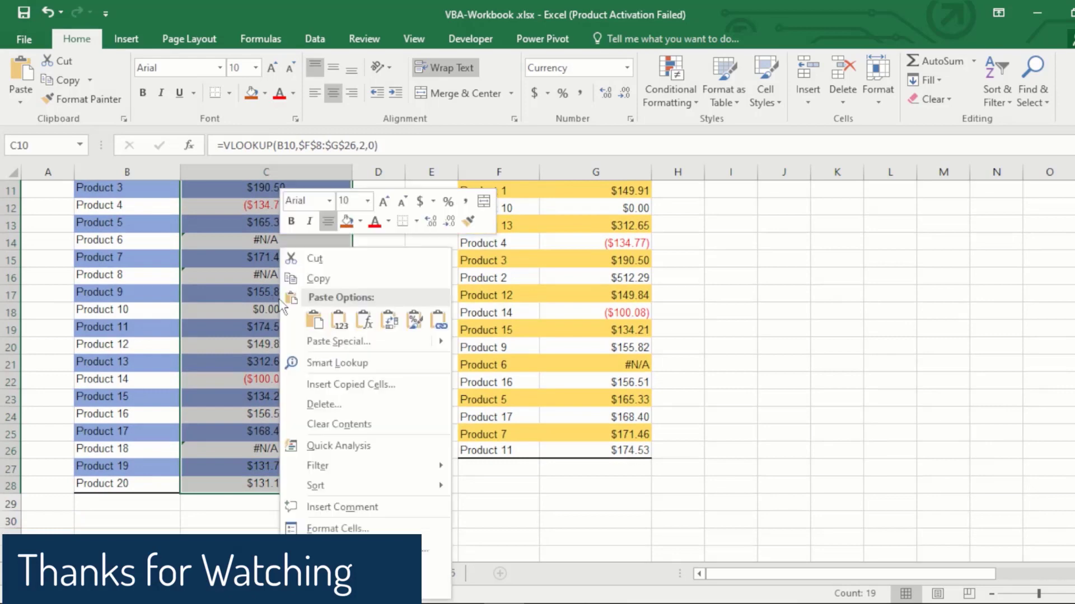
pyautogui.click(364, 320)
pyautogui.scroll(3, 360, 319)
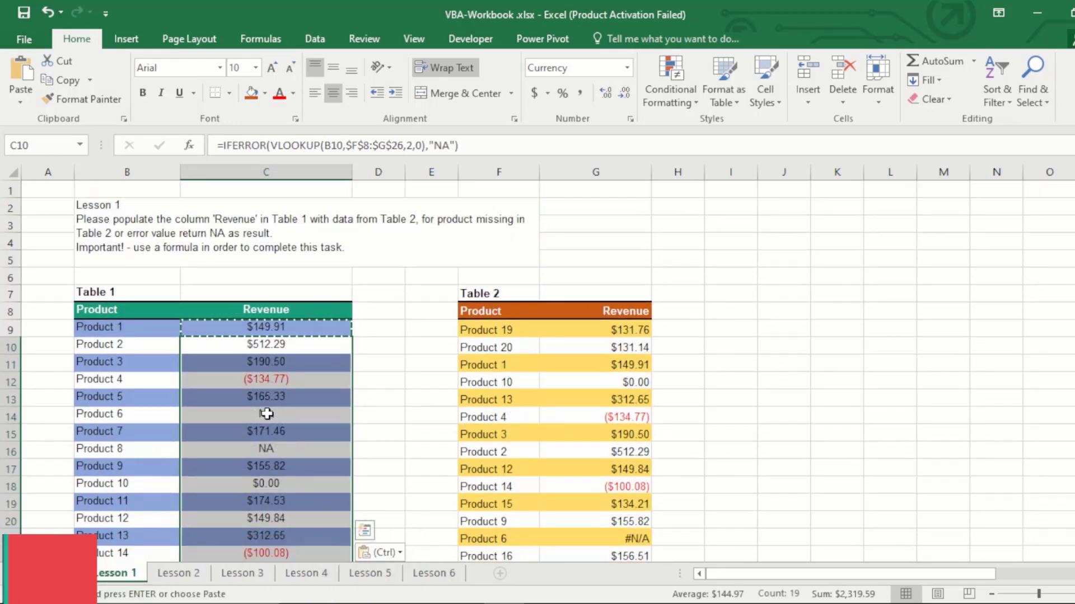
pyautogui.click(263, 413)
pyautogui.press('Escape')
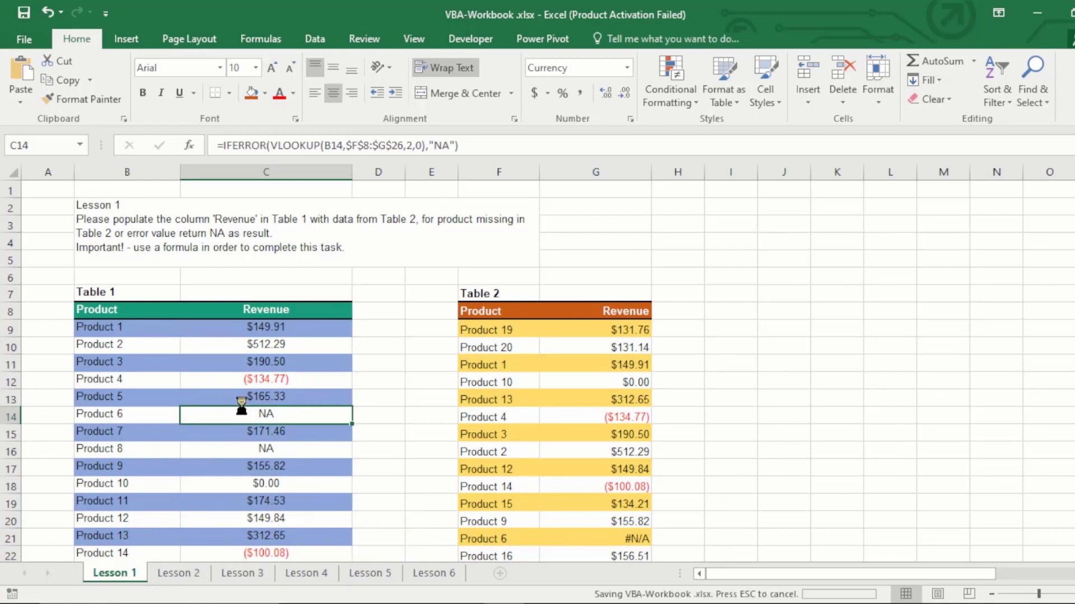
# Check Table 1's Revenue results, including the Product 1 and Product 8 formulas, against the Lesson 1 instructions.
pyautogui.click(247, 335)
pyautogui.click(279, 444)
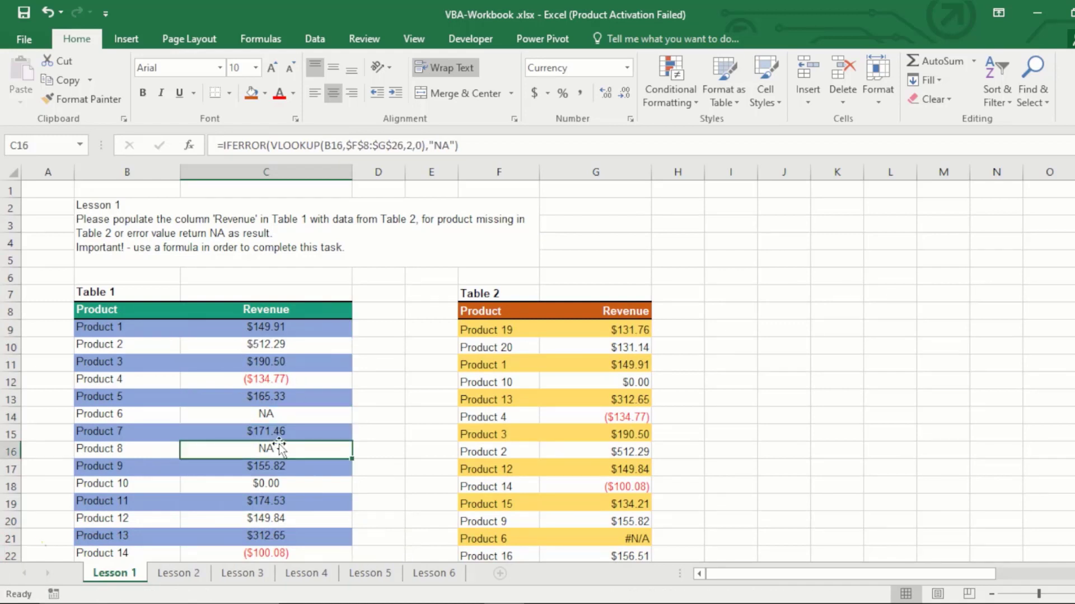
pyautogui.click(147, 230)
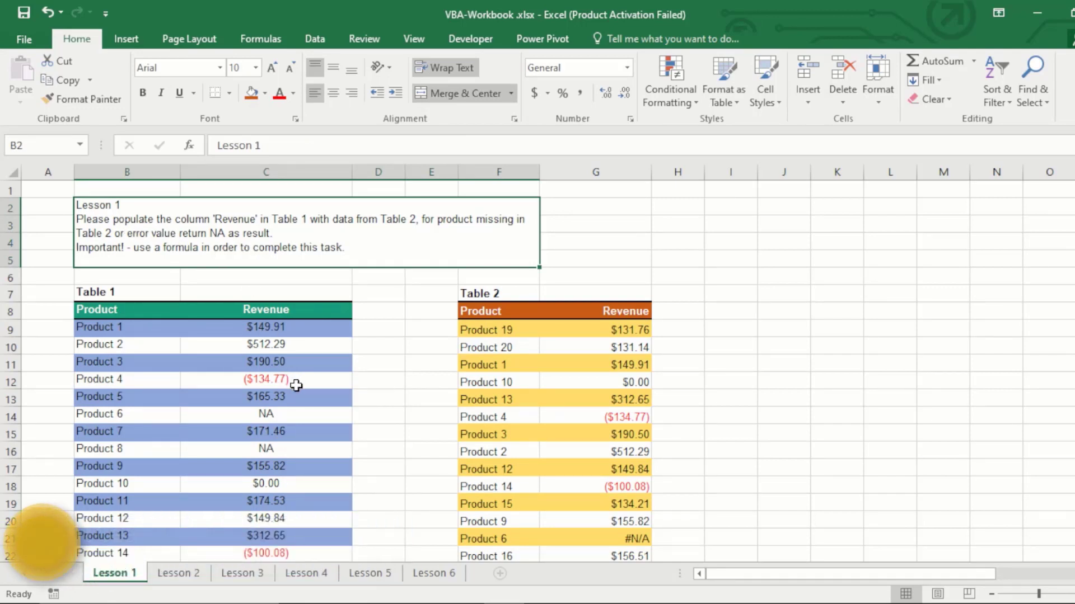
pyautogui.scroll(-5, 296, 385)
pyautogui.scroll(5, 296, 385)
pyautogui.click(246, 333)
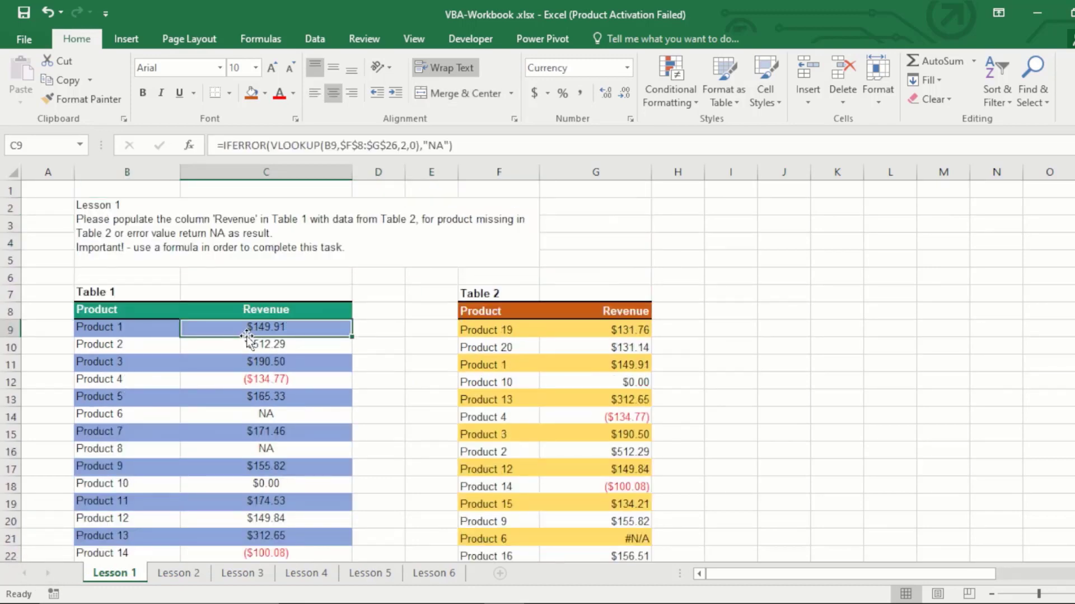